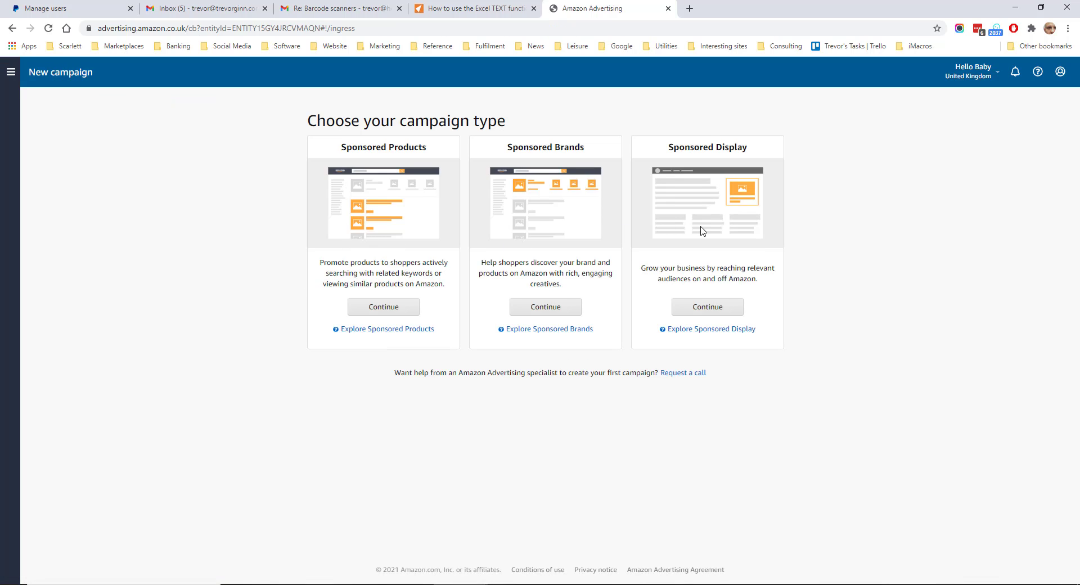
- Start a Sponsored Products campaign and name it "Automatic | Wooden Toys"
click(385, 312)
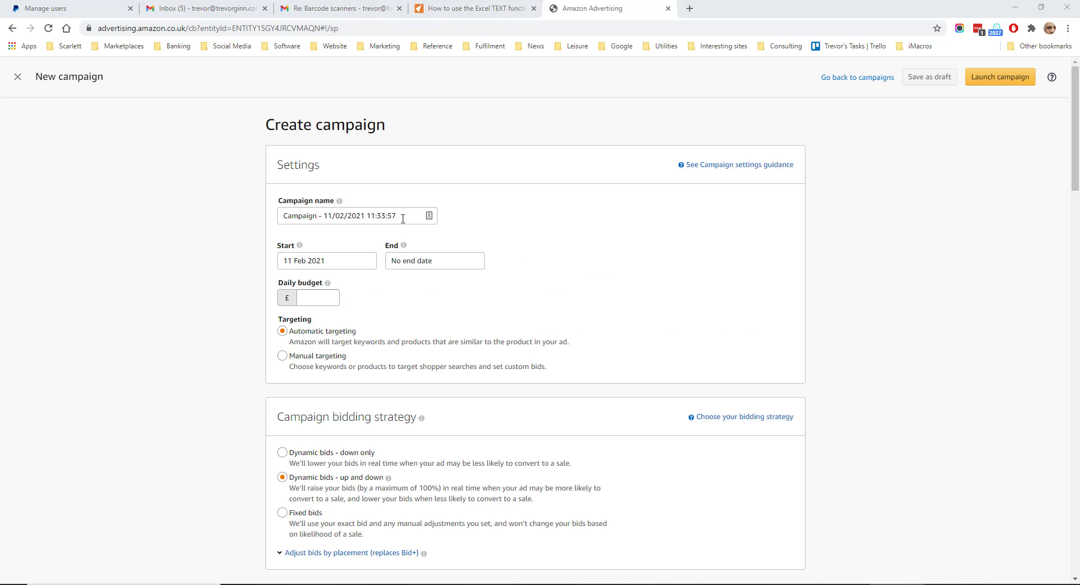
drag(407, 216, 277, 217)
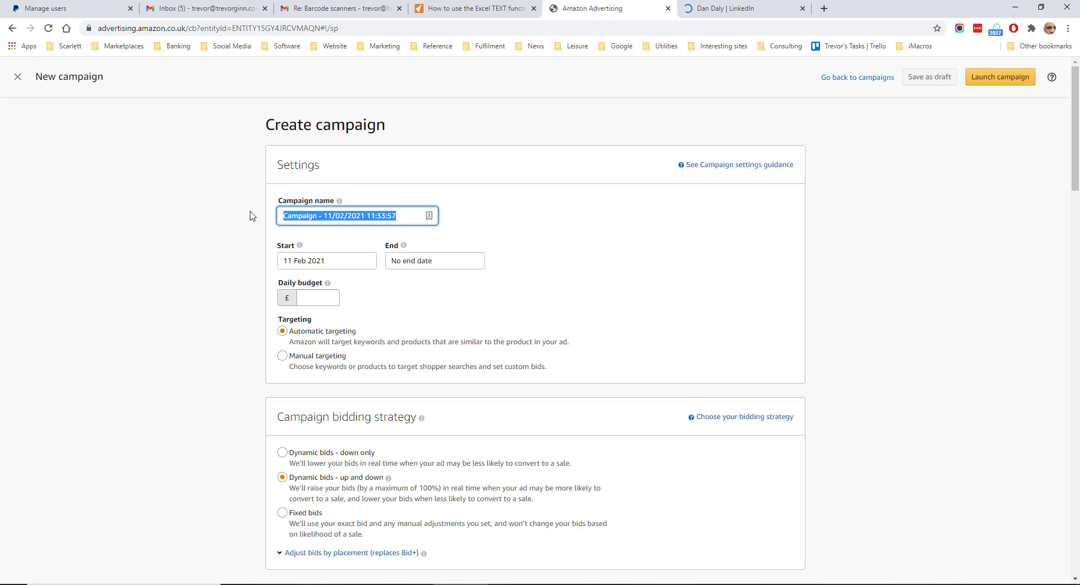
key(BackSpace)
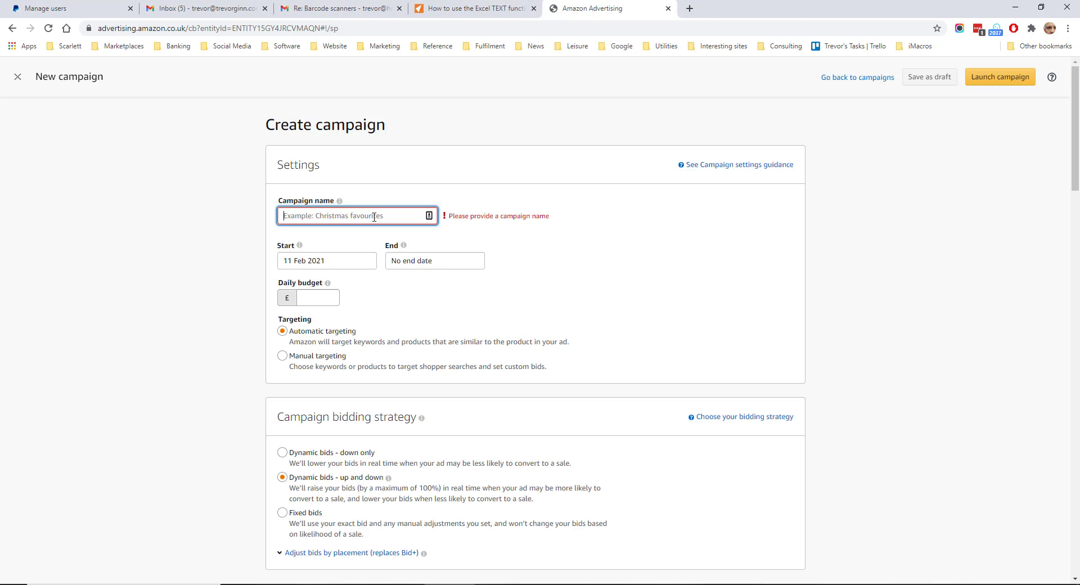
text(Automatic | Wooden Toys)
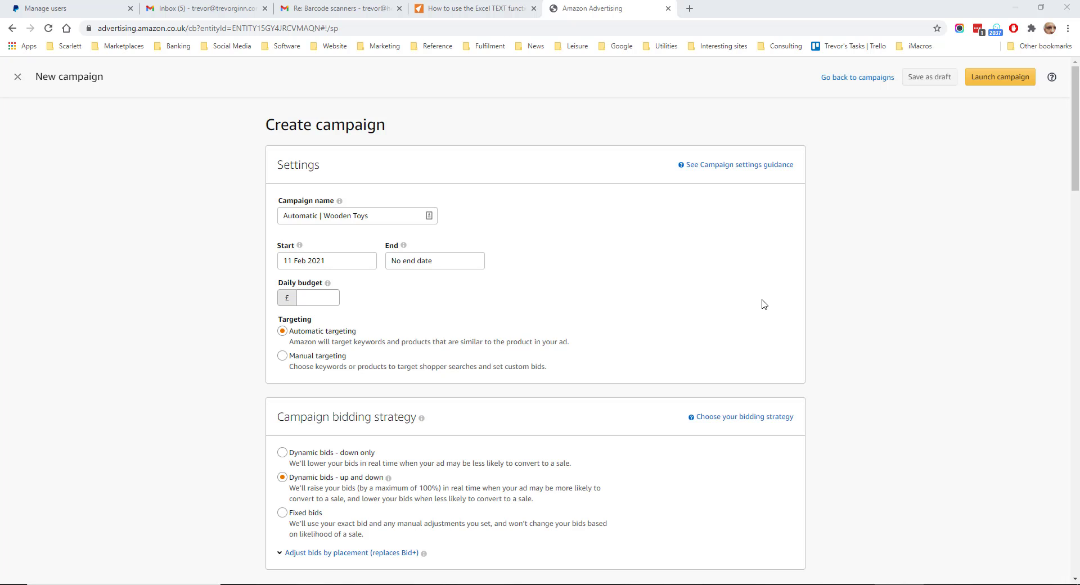
- Try an end date of 4 Aug 2021 for the campaign, and restore it to no end date
click(444, 261)
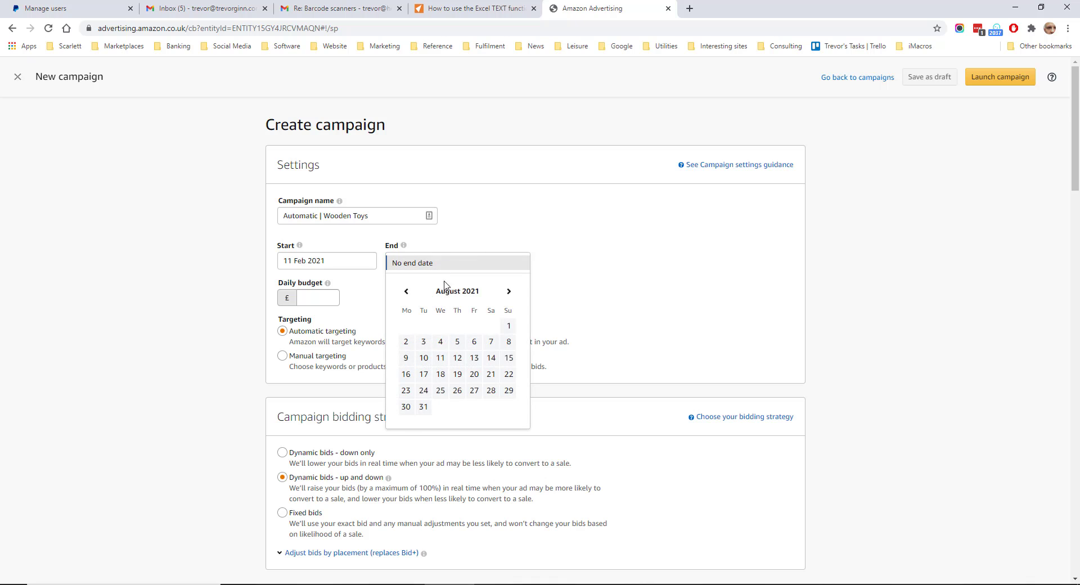
click(440, 341)
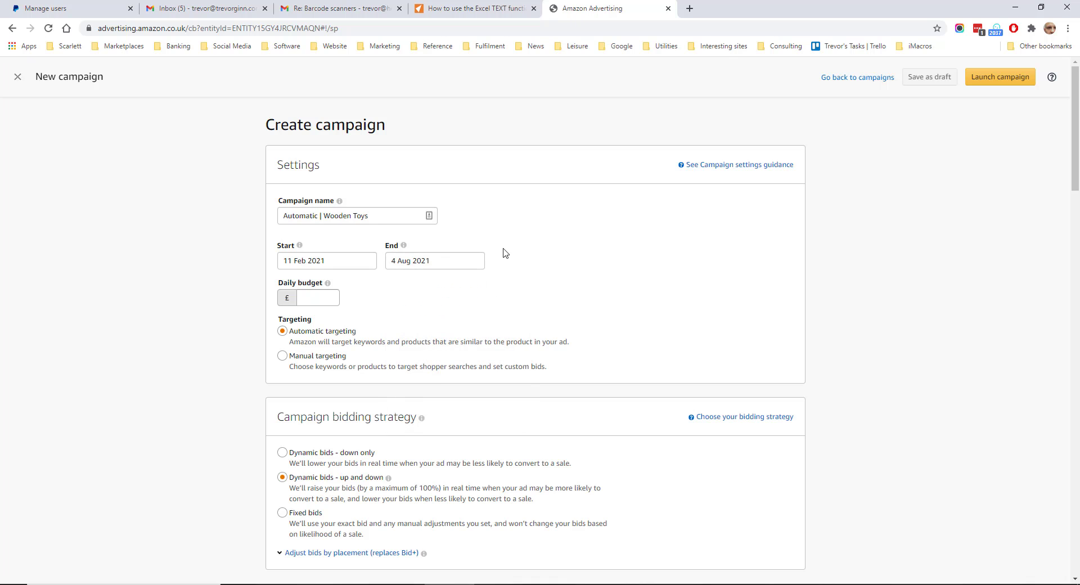
click(453, 262)
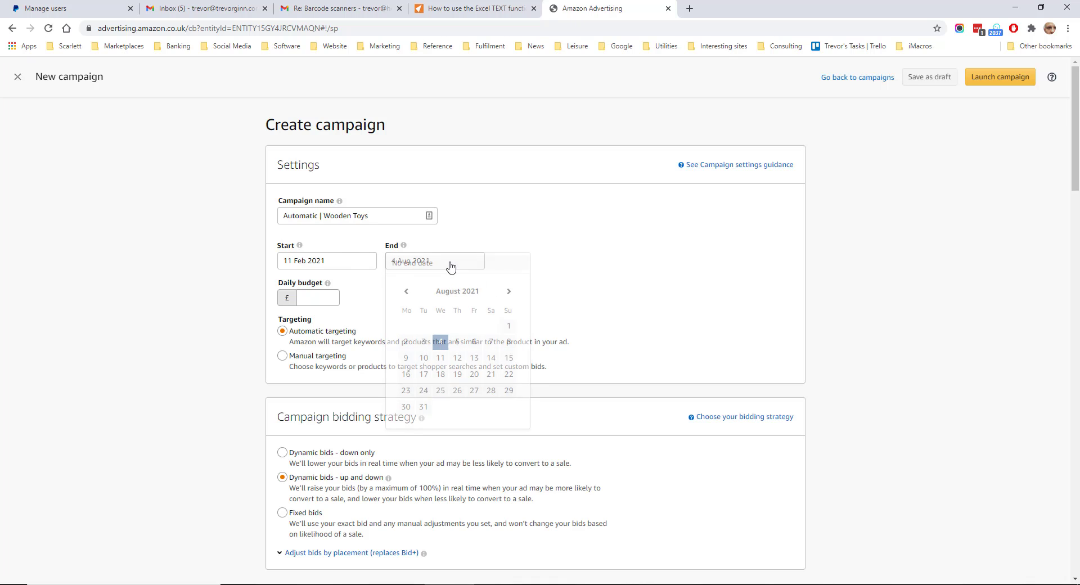
click(448, 267)
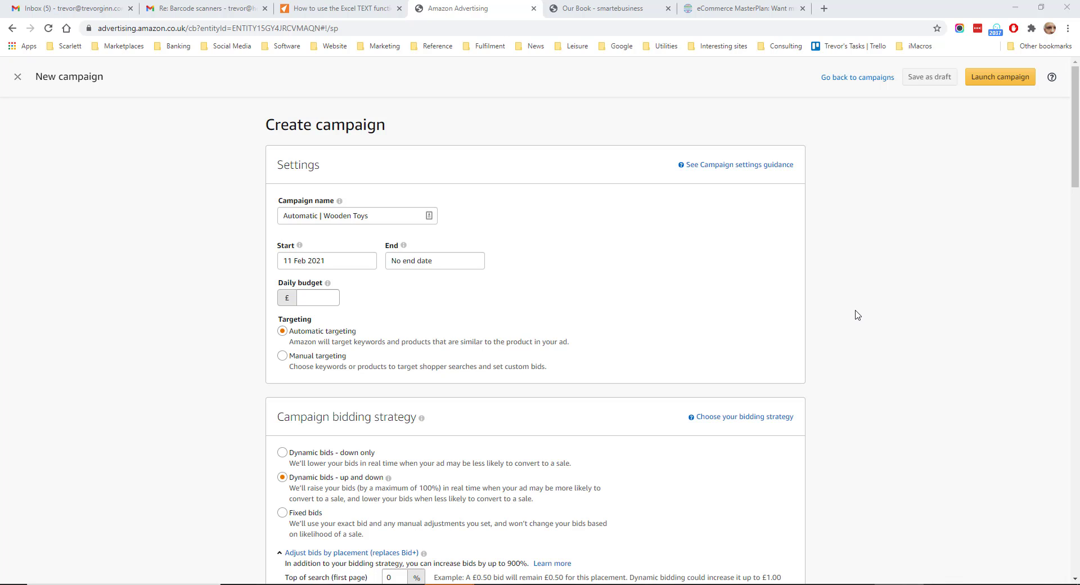
- Set the campaign's daily budget to £10 and keep automatic targeting
click(313, 294)
text(10)
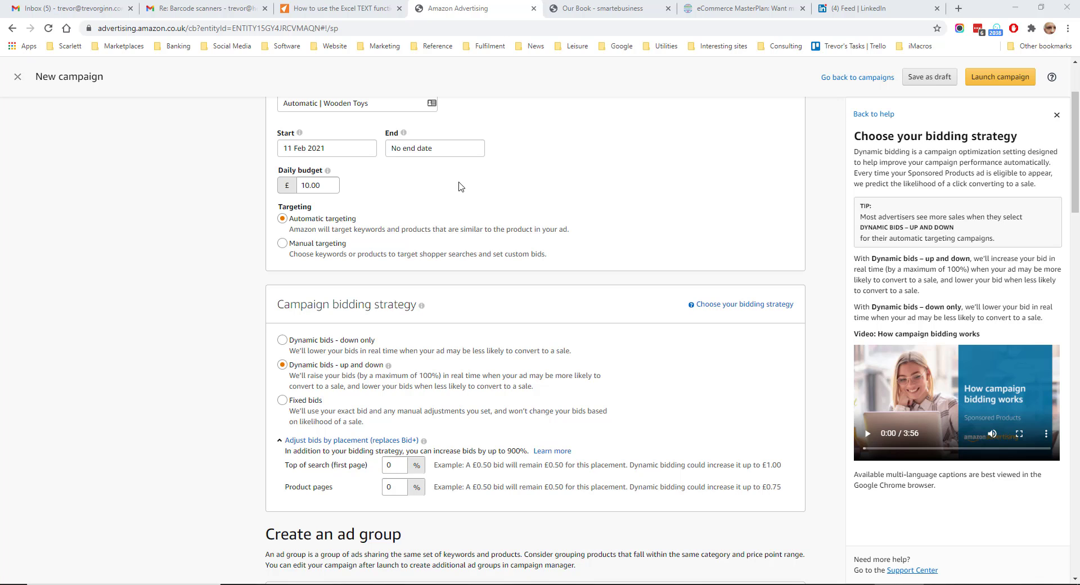
click(371, 220)
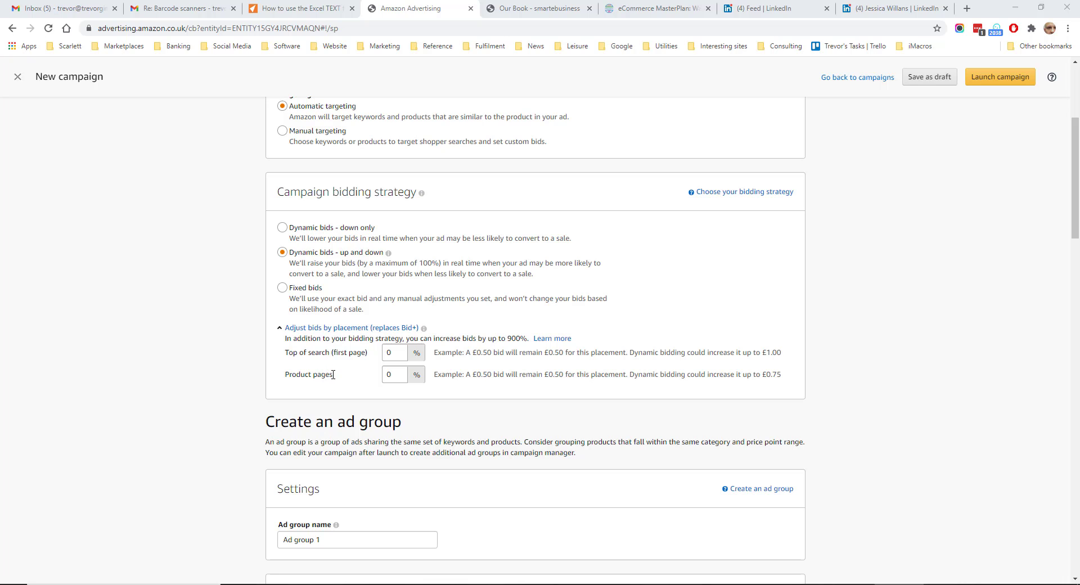
- Set the top of search (first page) bid adjustment to 100%
click(396, 352)
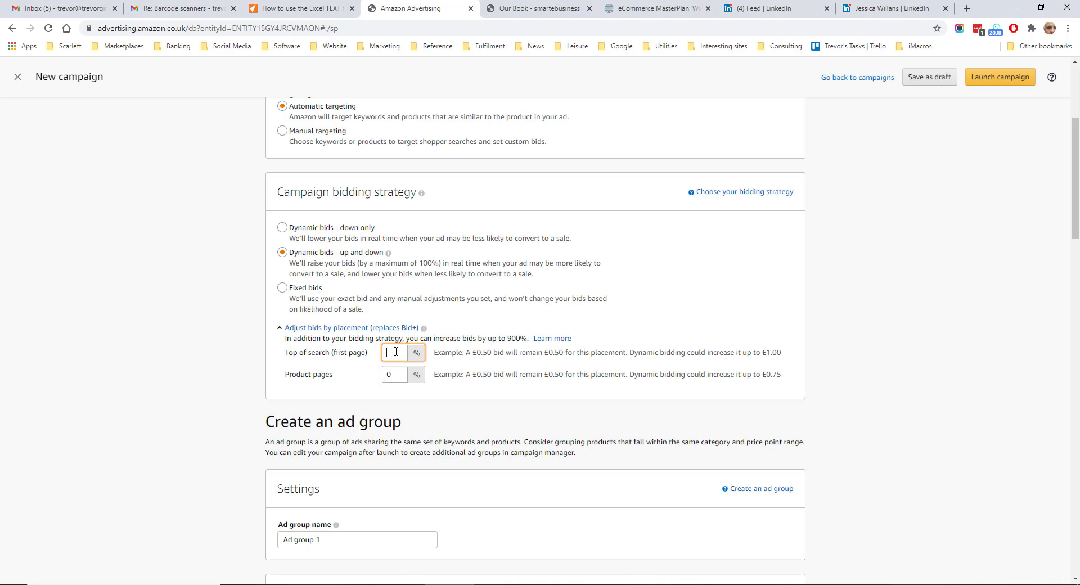
text(0)
key(BackSpace)
text(10)
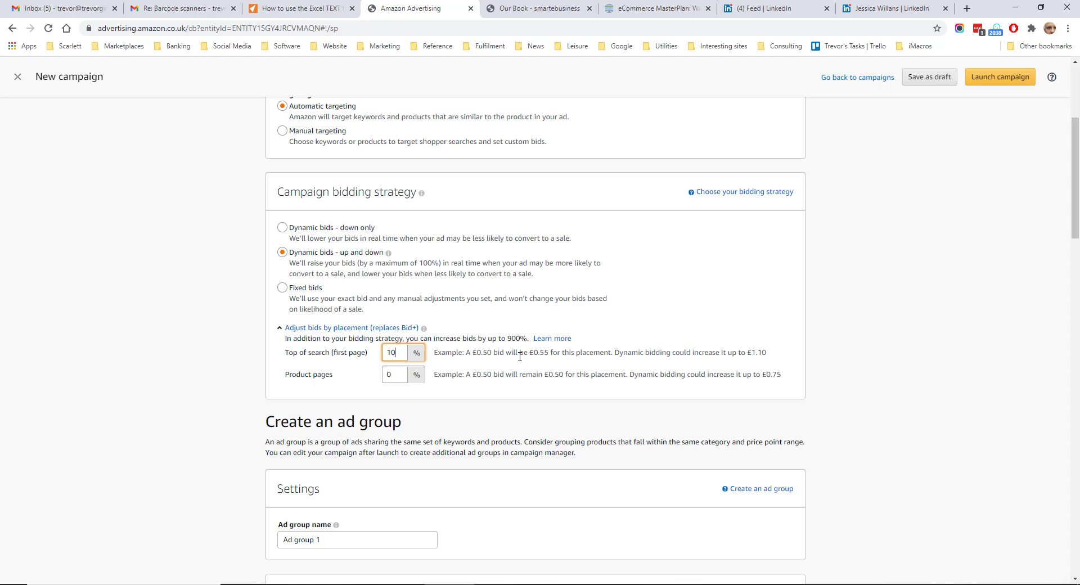
text(0)
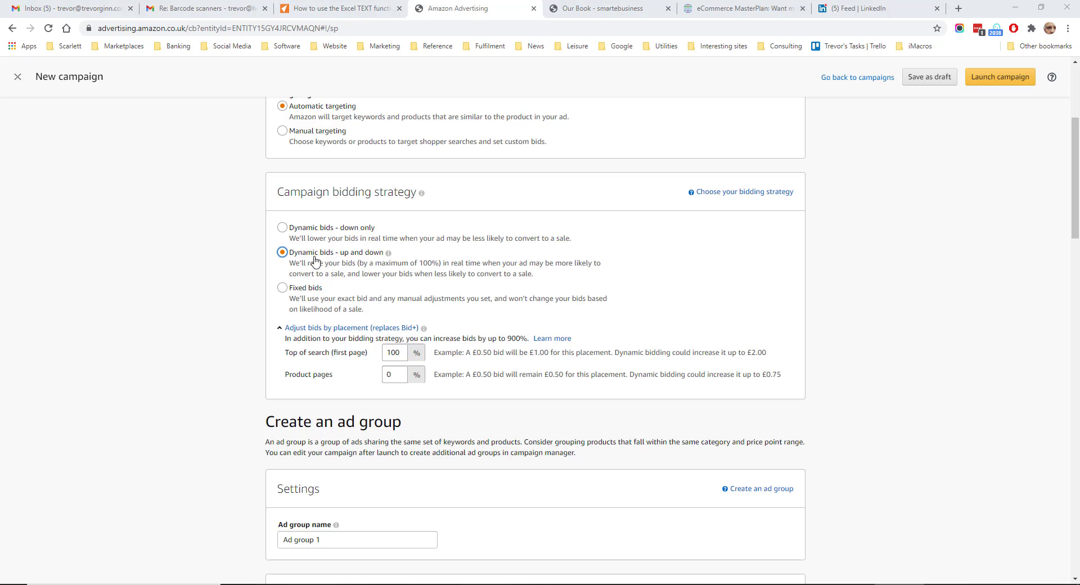
- Compare the down only and up and down dynamic bidding strategies, and choose Fixed bids for the campaign
click(281, 227)
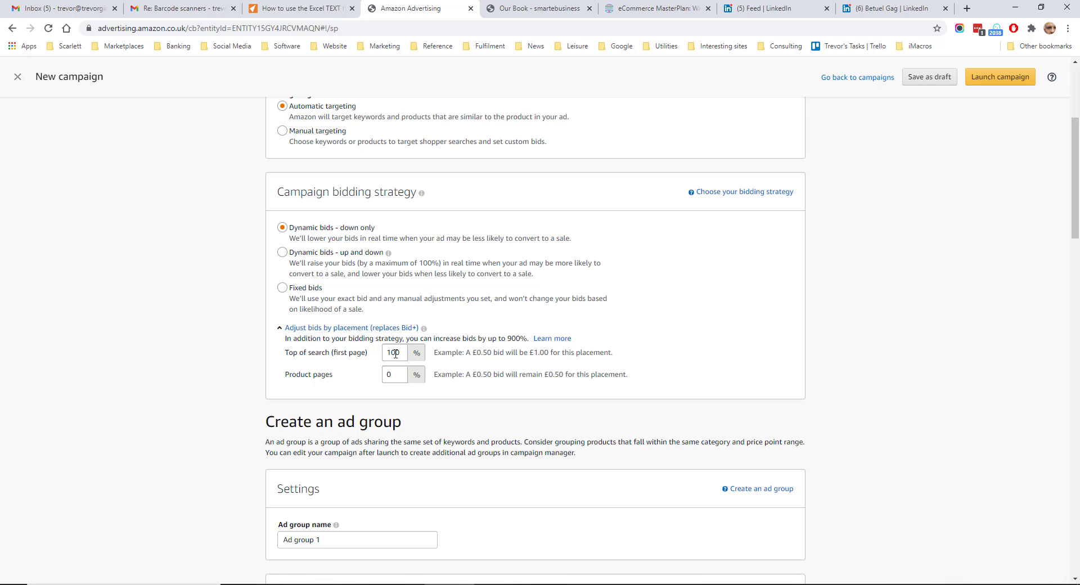
click(282, 252)
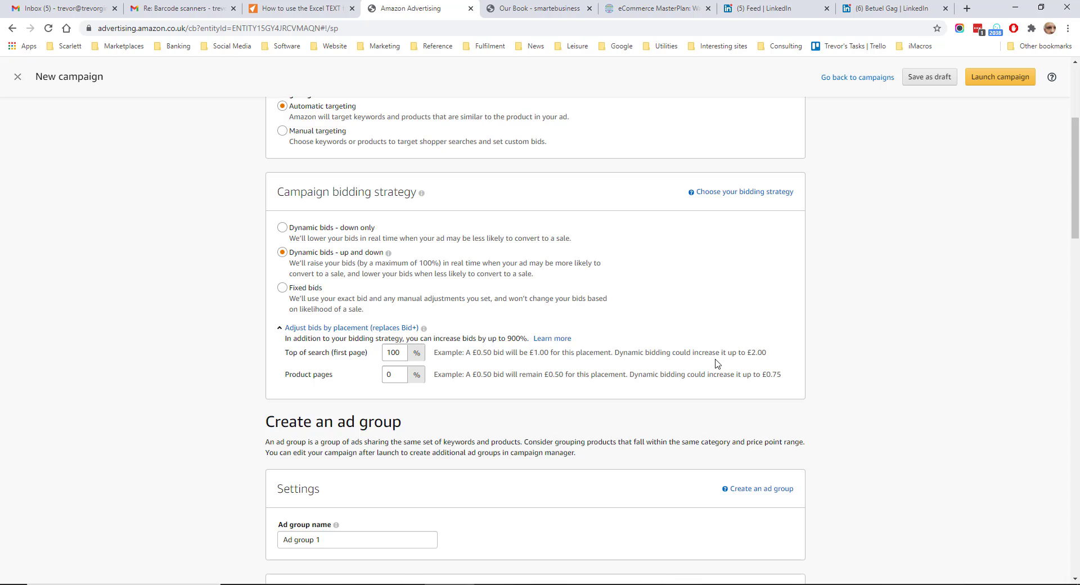
drag(387, 352, 399, 365)
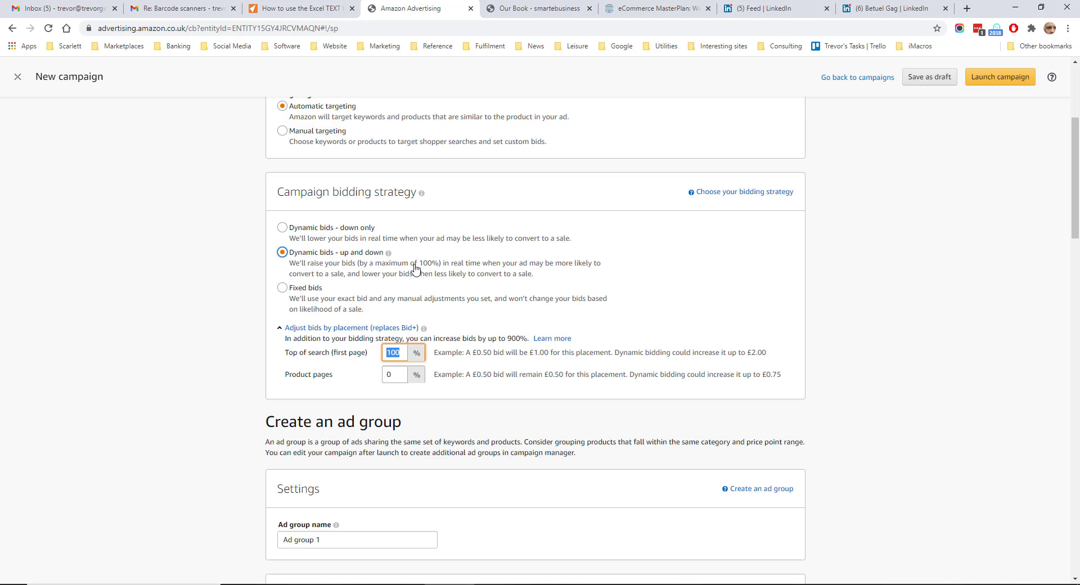
click(282, 287)
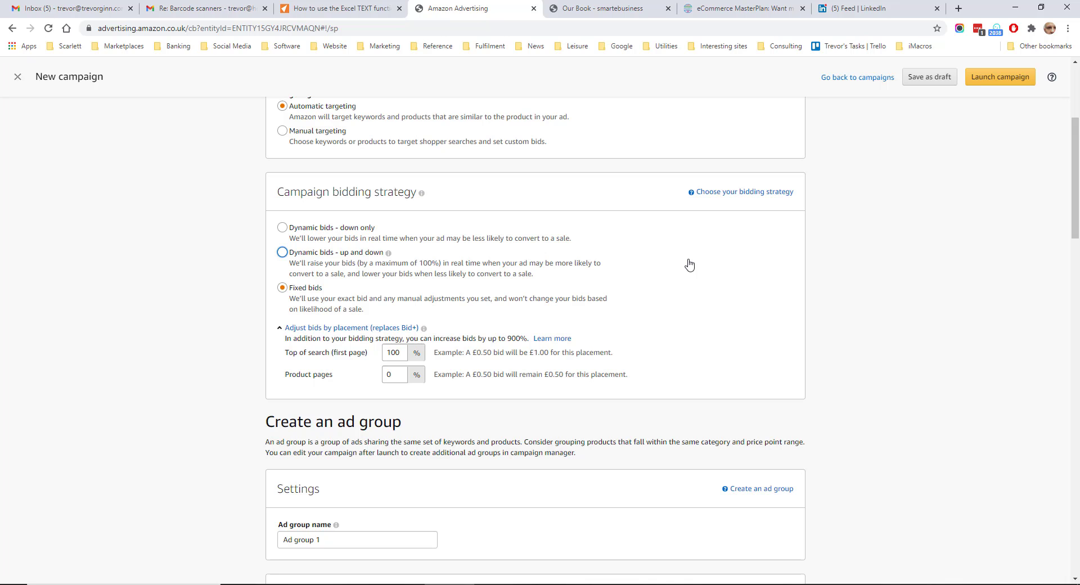
- Rename the ad group as "Wooden toy"
scroll(689, 264, down, 3)
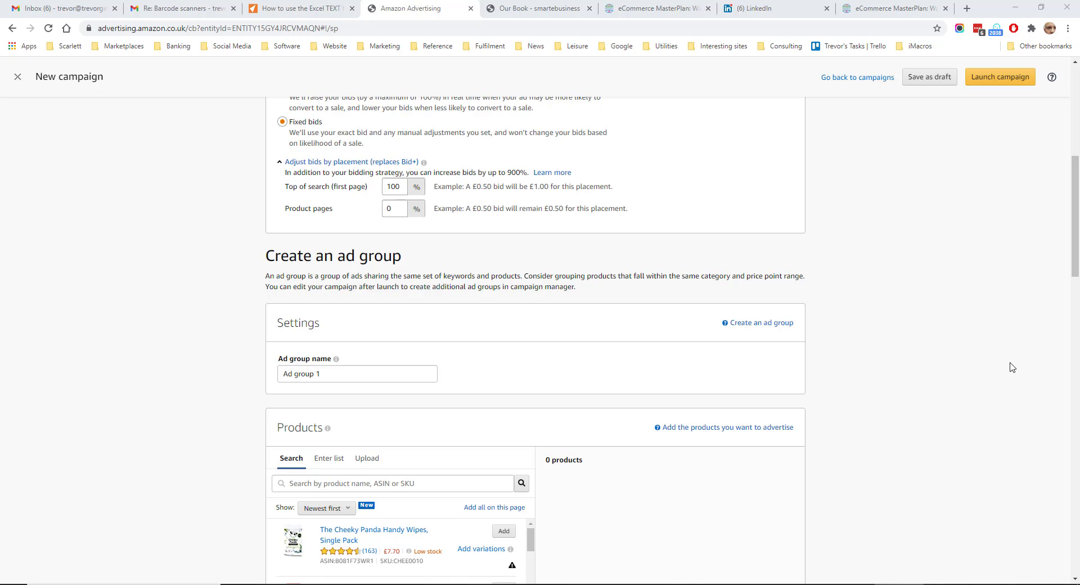
triple_click(278, 375)
text(Wooden toy)
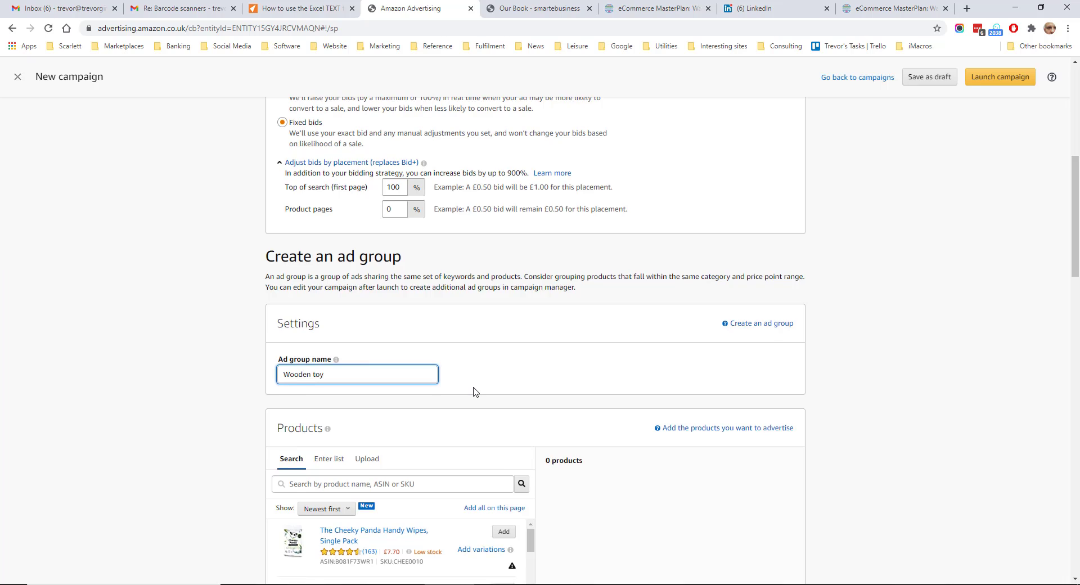
- Add the Cheeky Panda wipes, Clippasafe shorteners, NUK learner cup, Prince Lionheart tap extender and LittleLife travel cot sunshade to the advertised products
scroll(473, 392, down, 4)
click(499, 308)
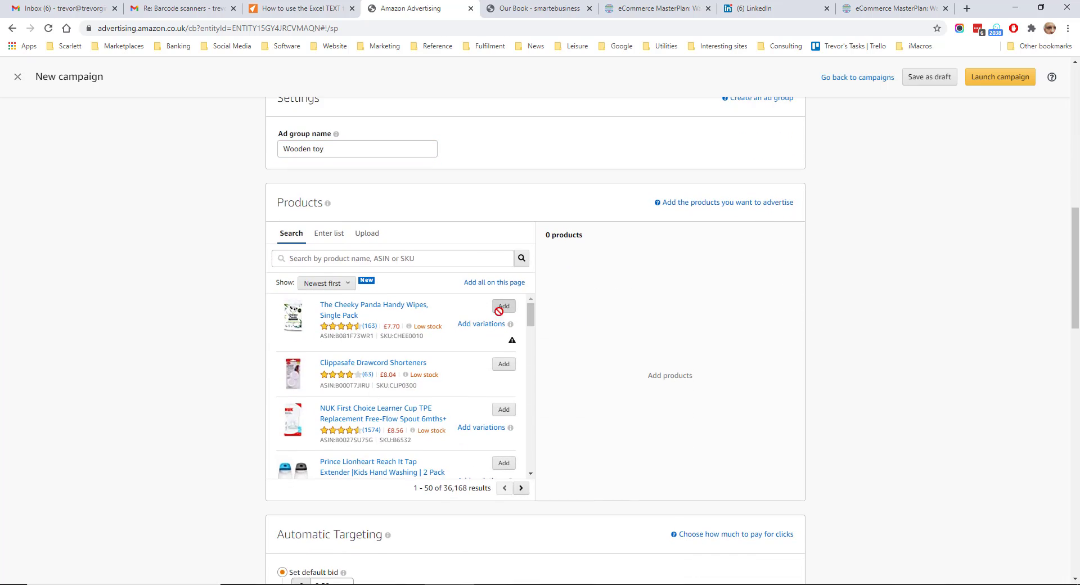
click(502, 364)
click(501, 409)
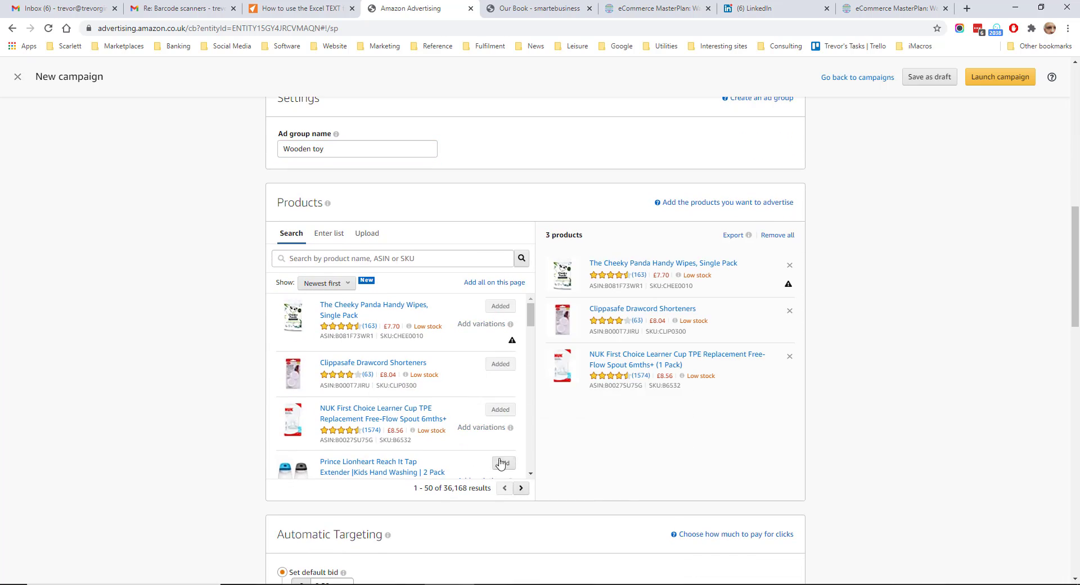
click(501, 462)
scroll(501, 463, down, 2)
click(503, 463)
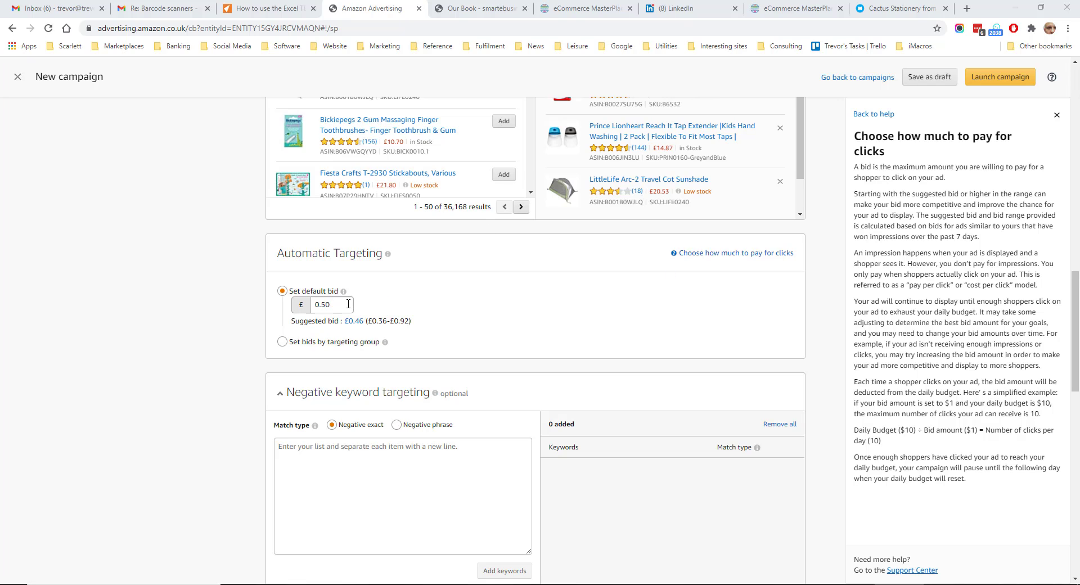
- Switch automatic targeting from a single default bid to bids by targeting group
click(411, 295)
click(282, 342)
scroll(460, 336, down, 2)
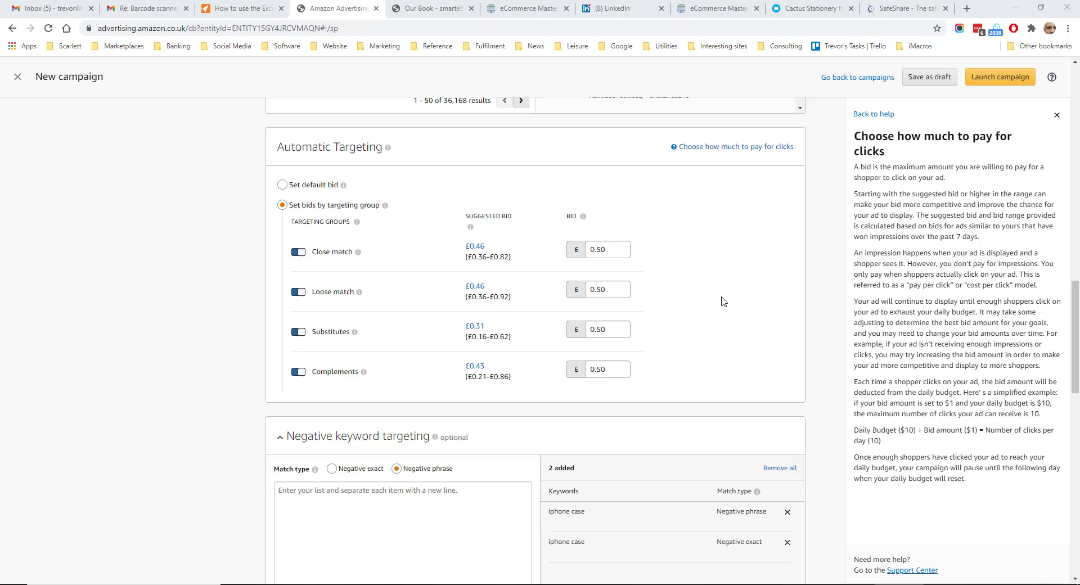
- Search the negative product targeting for "iphone" and exclude the JETech screen protector, Aioneus charger cable and Willful smart watch
scroll(724, 302, down, 5)
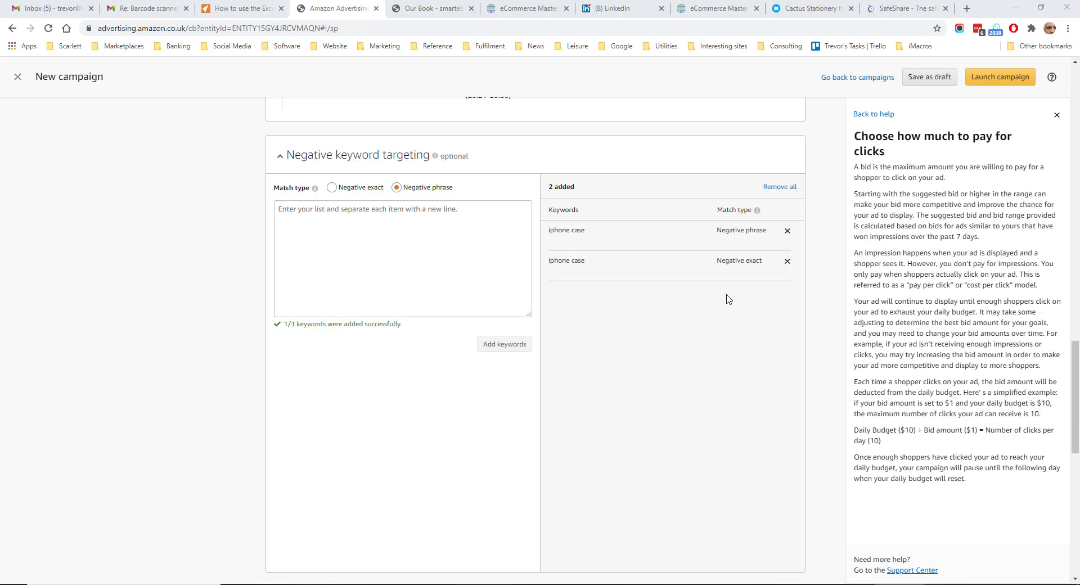
scroll(728, 298, down, 7)
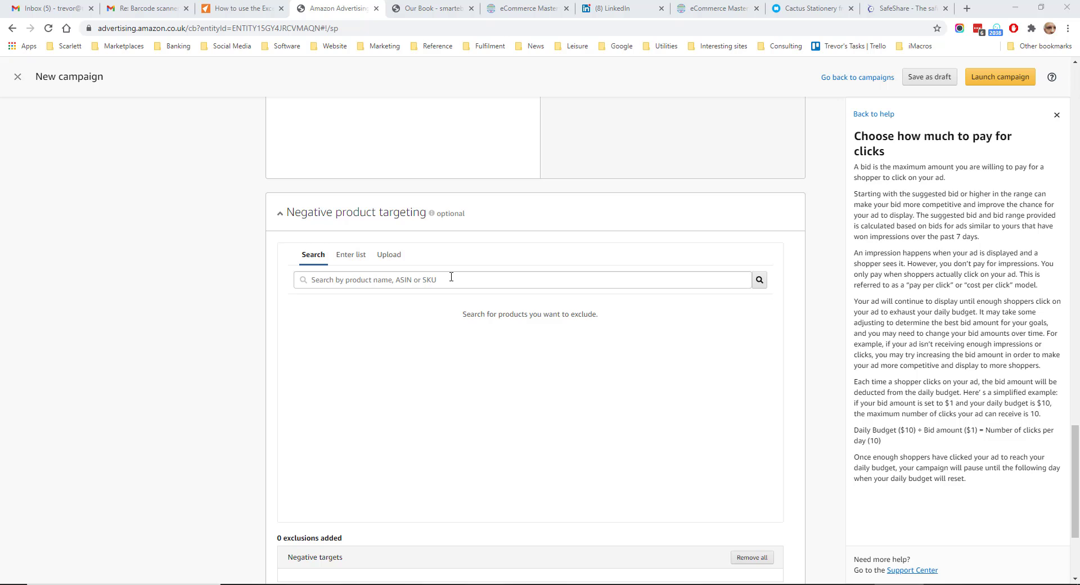
click(434, 279)
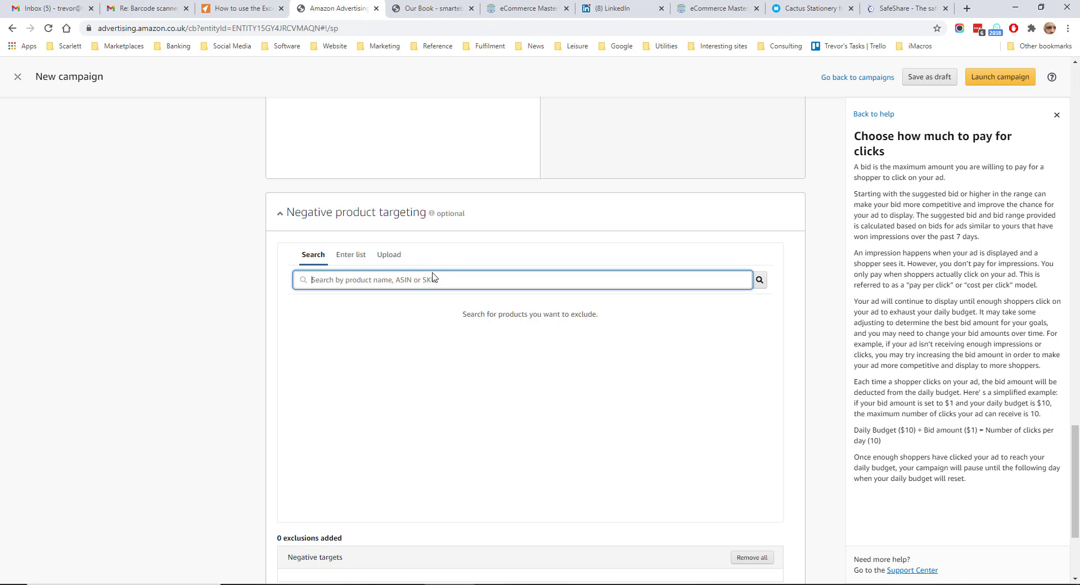
text(iphone)
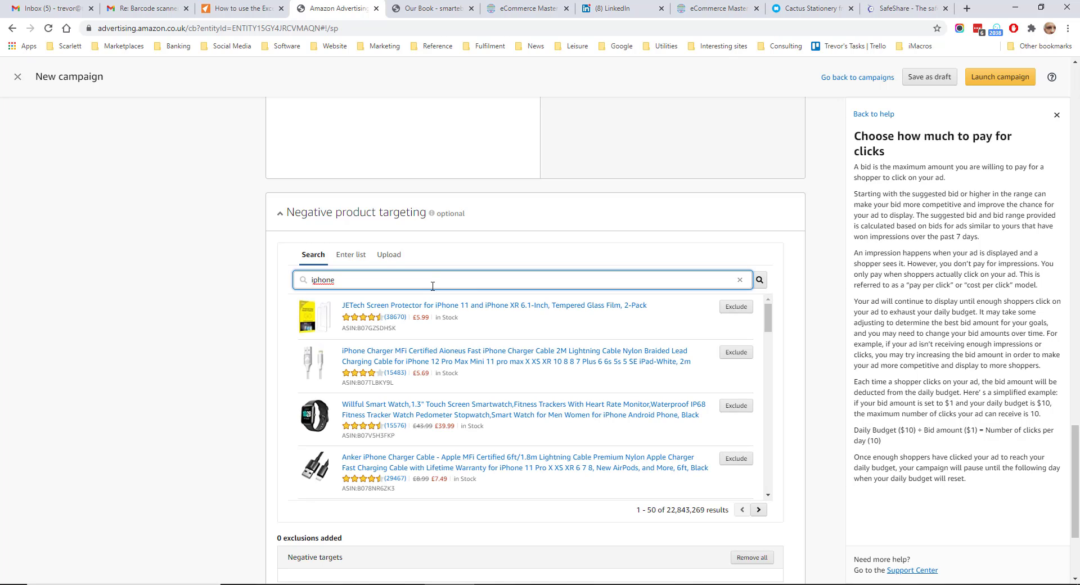
click(736, 306)
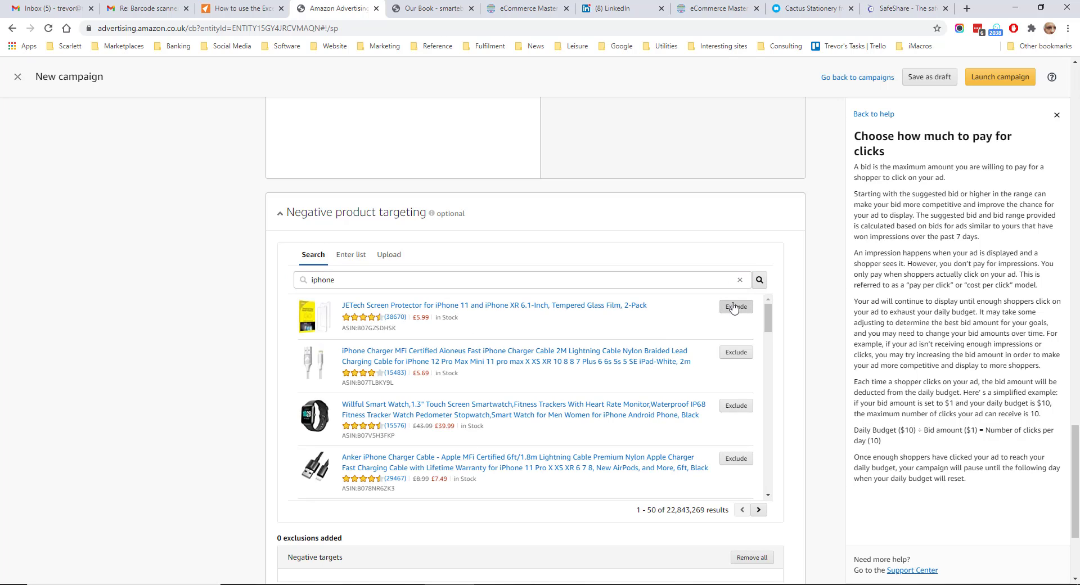
click(735, 352)
click(729, 399)
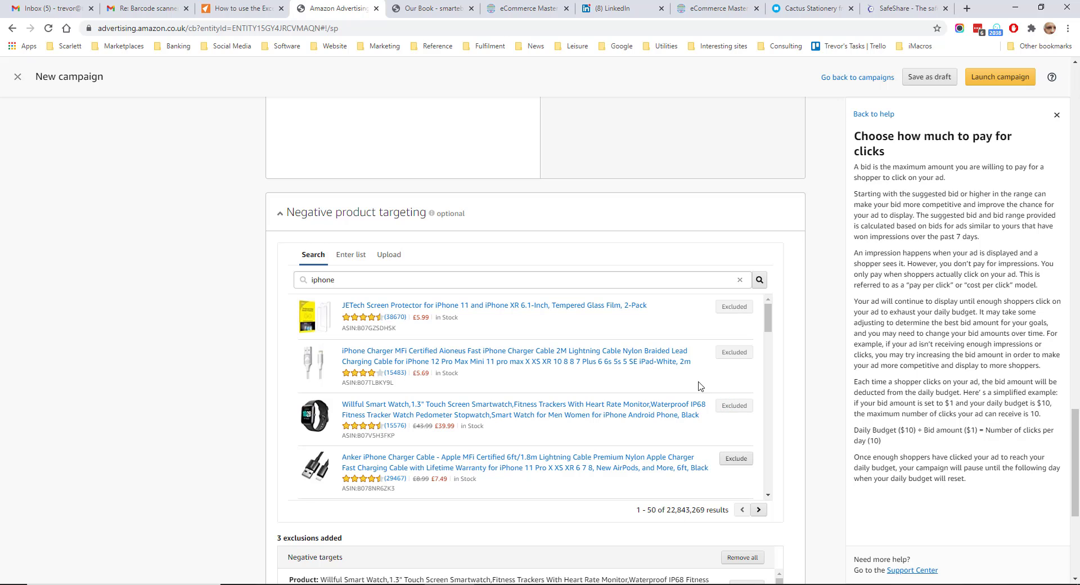
- Launch the automatic campaign
scroll(243, 397, down, 5)
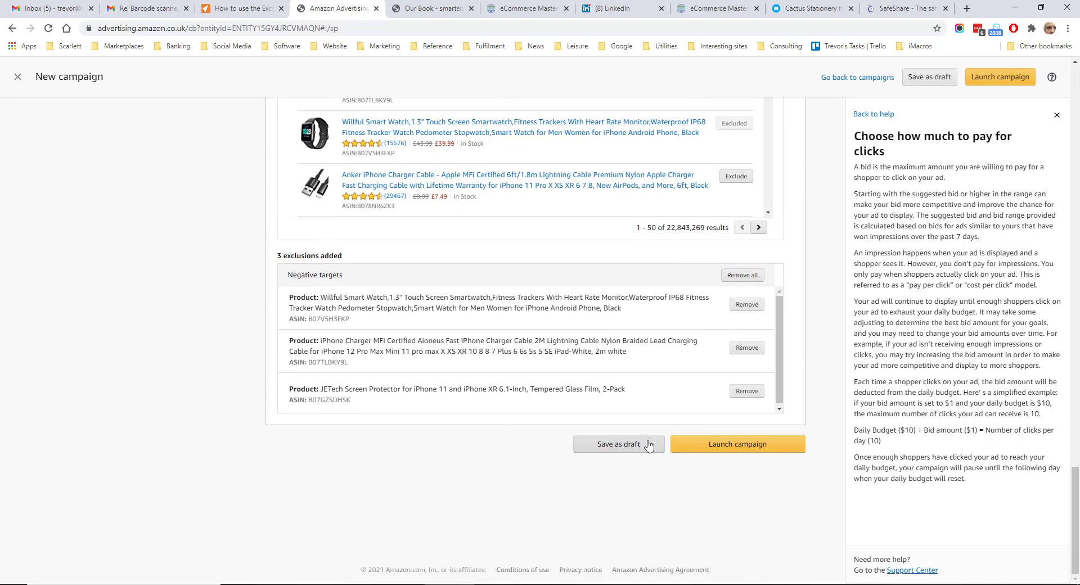
click(717, 446)
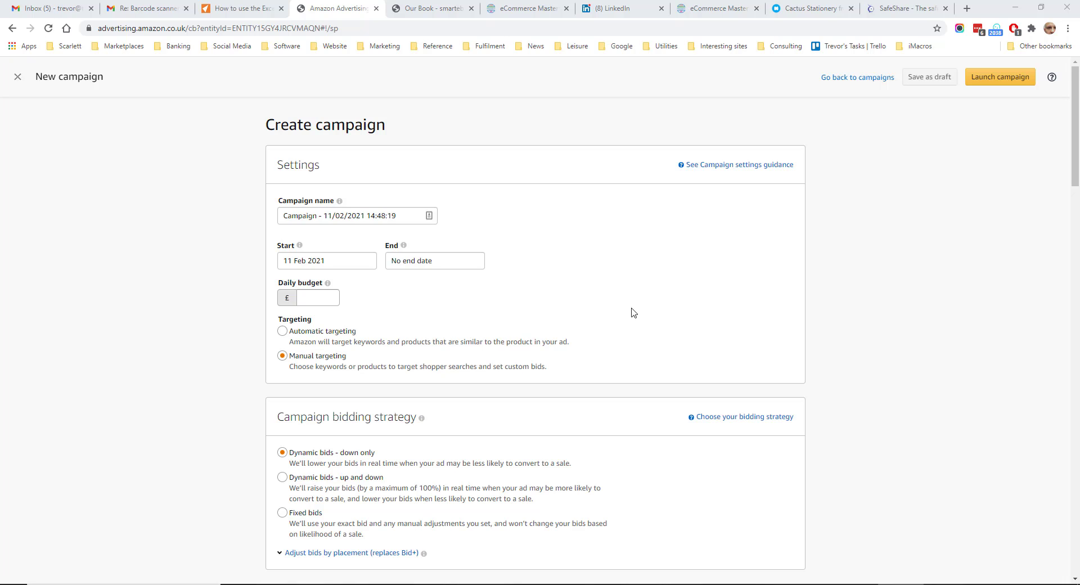
- Choose manual targeting for the new campaign and product targeting for its ad group
click(306, 364)
scroll(312, 347, down, 2)
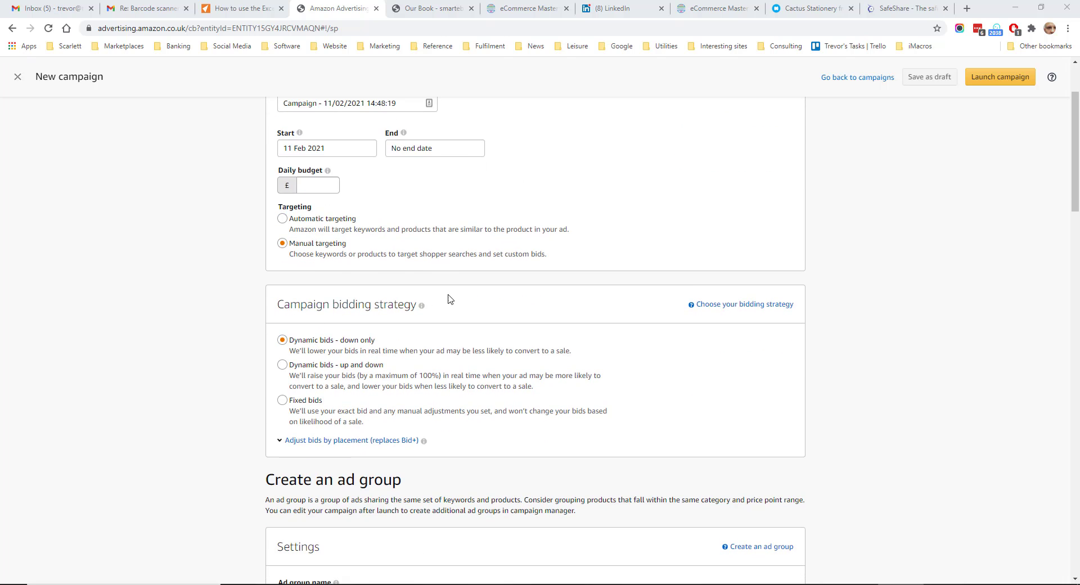
scroll(453, 302, down, 8)
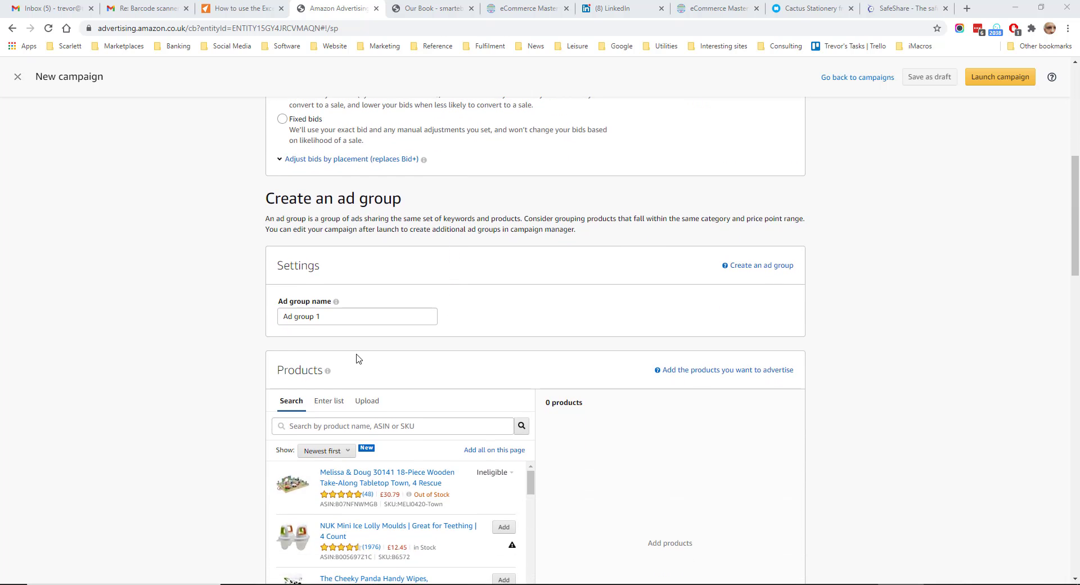
scroll(360, 358, down, 1)
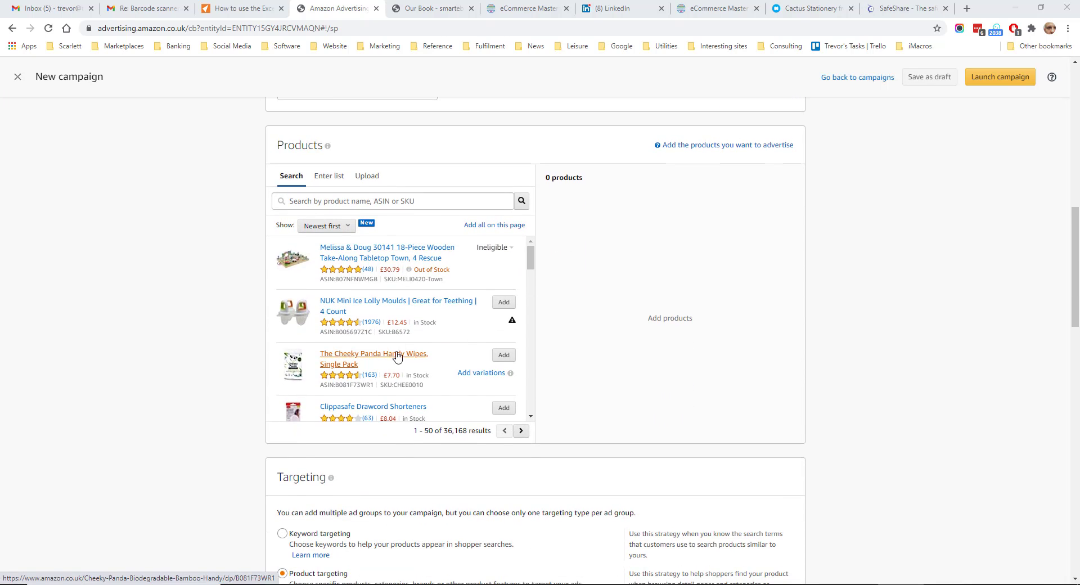
scroll(234, 412, down, 4)
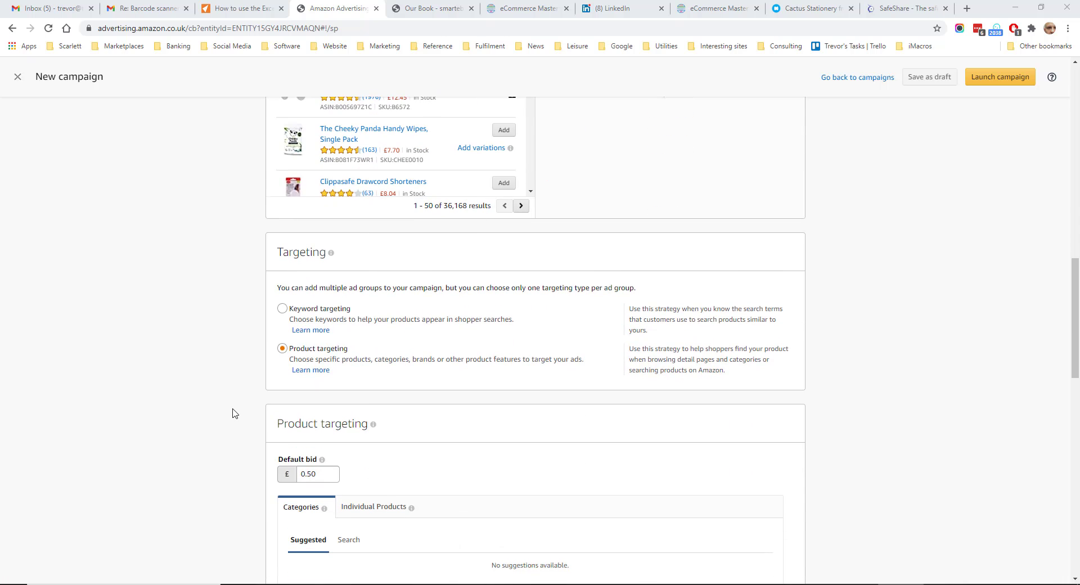
click(307, 358)
scroll(307, 358, down, 4)
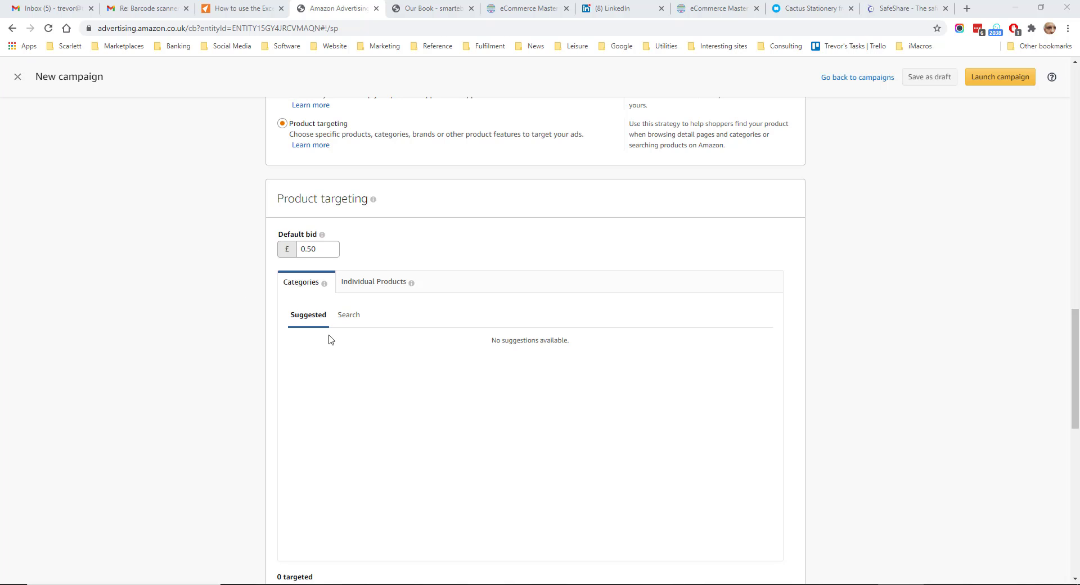
- Add the NUK Mini Ice Lolly Moulds, Cheeky Panda Handy Wipes and Clippasafe Drawcord Shorteners to the advertised products
scroll(329, 339, up, 10)
click(500, 358)
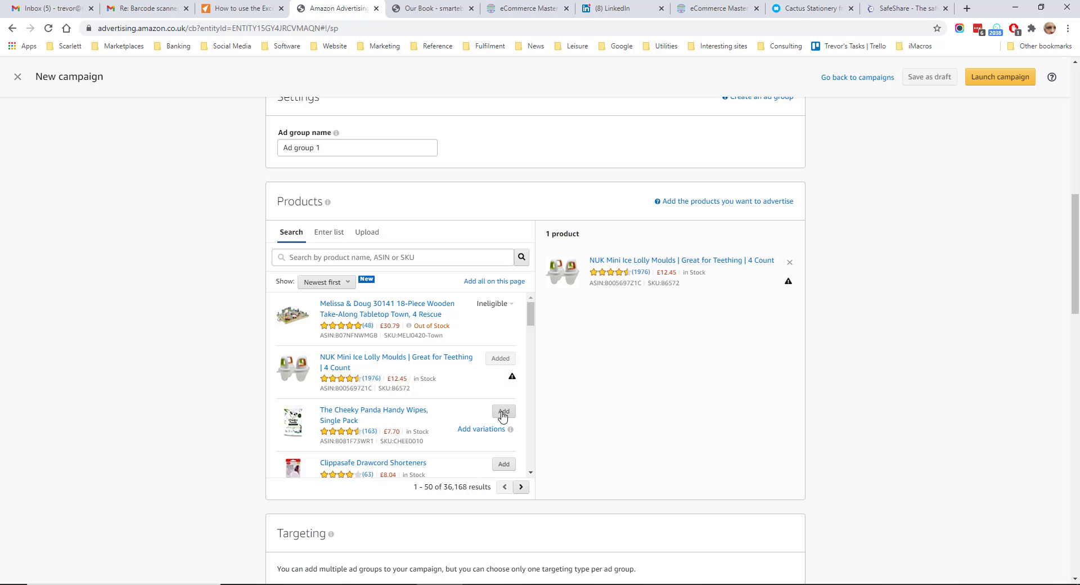
click(504, 411)
click(503, 464)
- Review the suggested categories and suggested individual products available for product targeting
scroll(306, 338, down, 8)
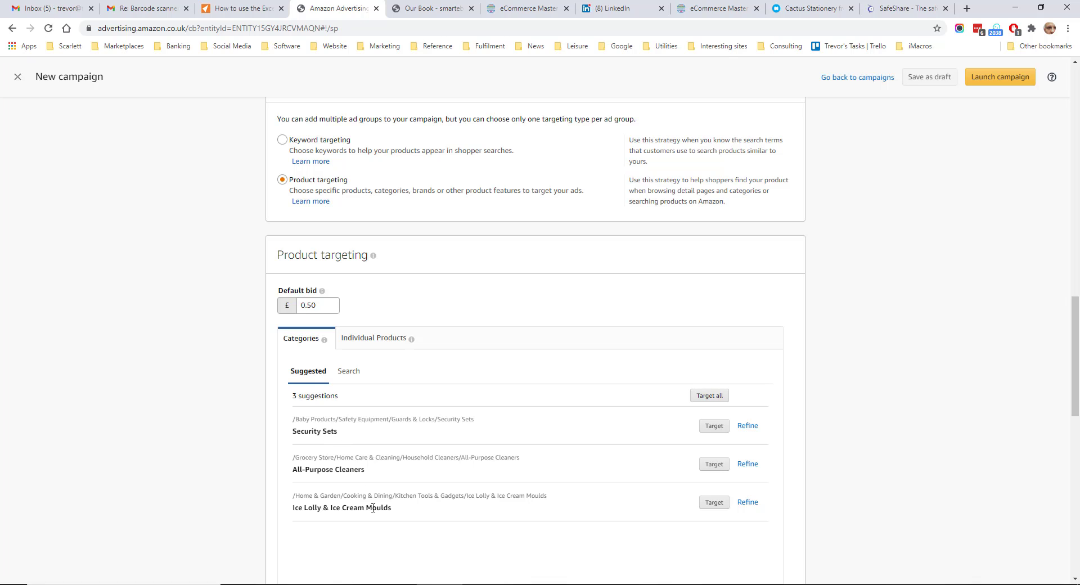
click(374, 340)
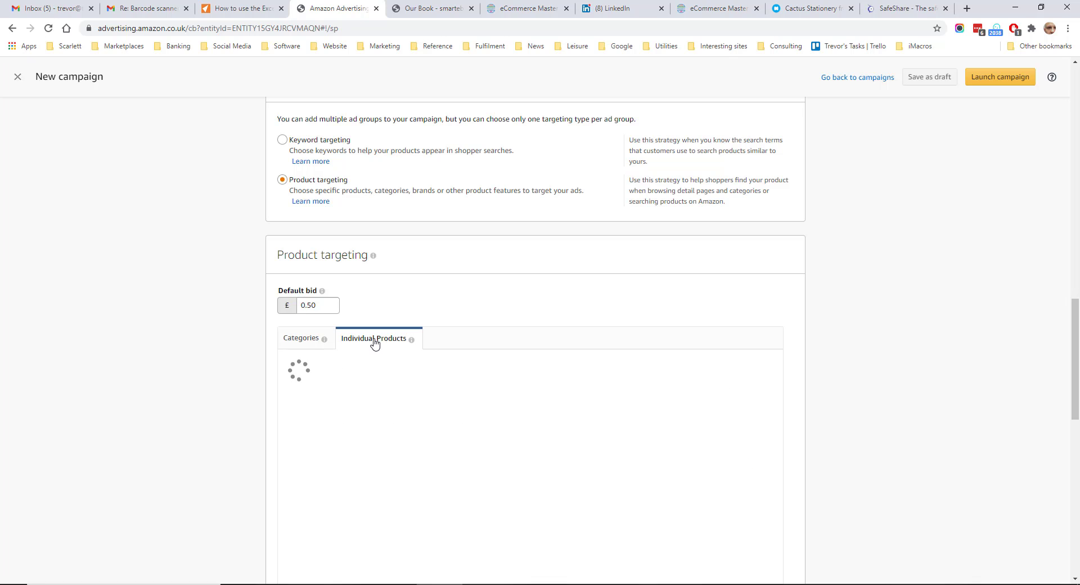
scroll(484, 433, down, 5)
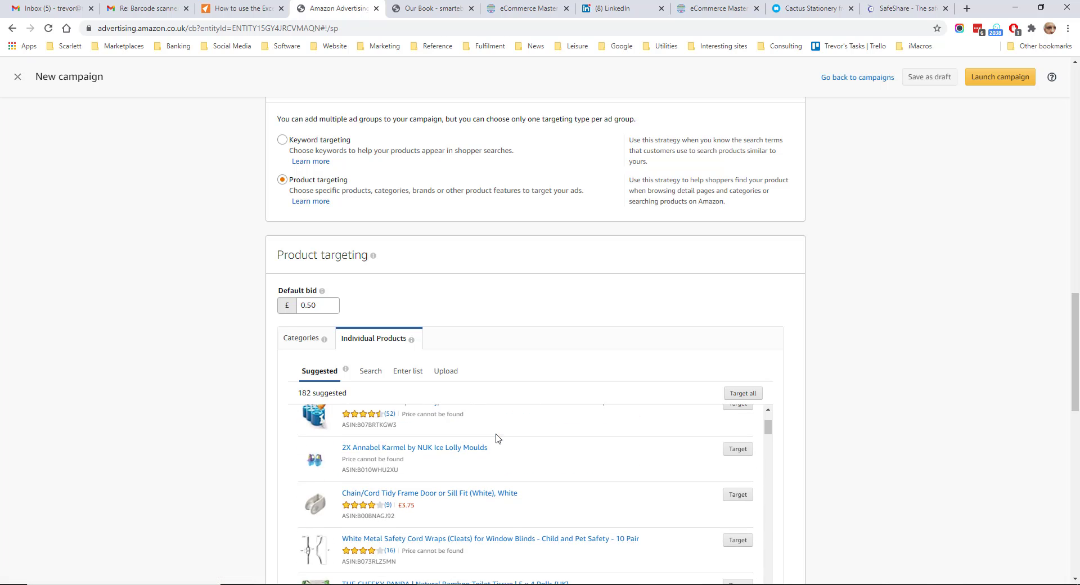
scroll(439, 471, down, 1)
scroll(800, 475, down, 3)
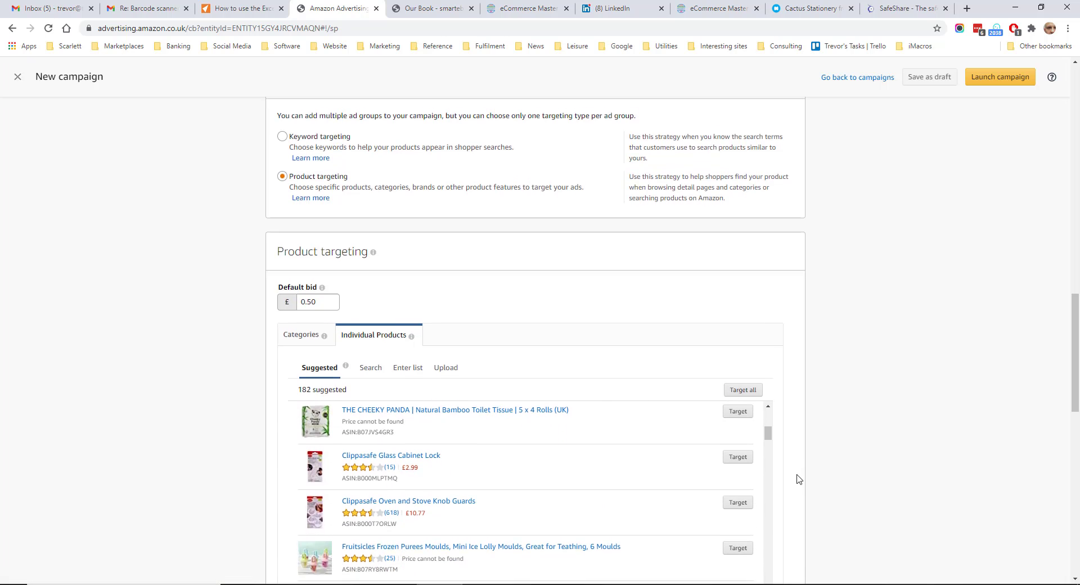
scroll(590, 419, up, 3)
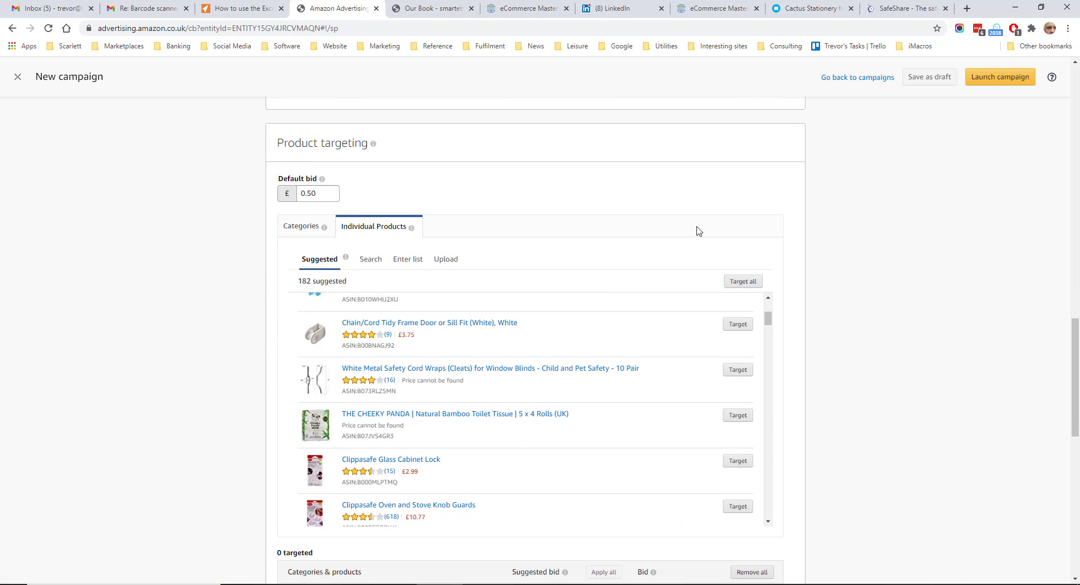
scroll(696, 236, up, 11)
scroll(652, 215, up, 10)
scroll(631, 415, down, 10)
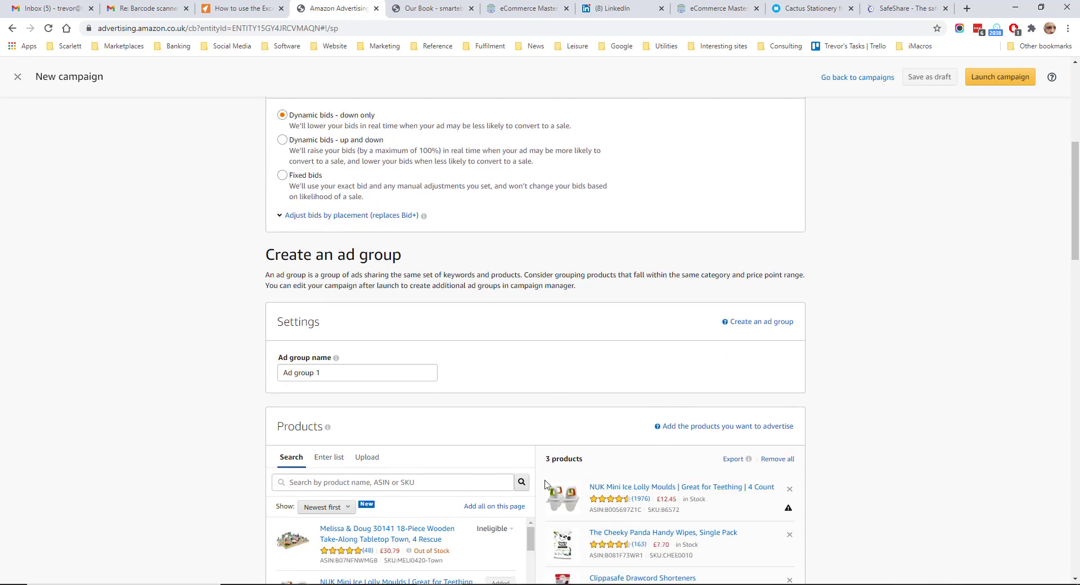
scroll(629, 416, down, 12)
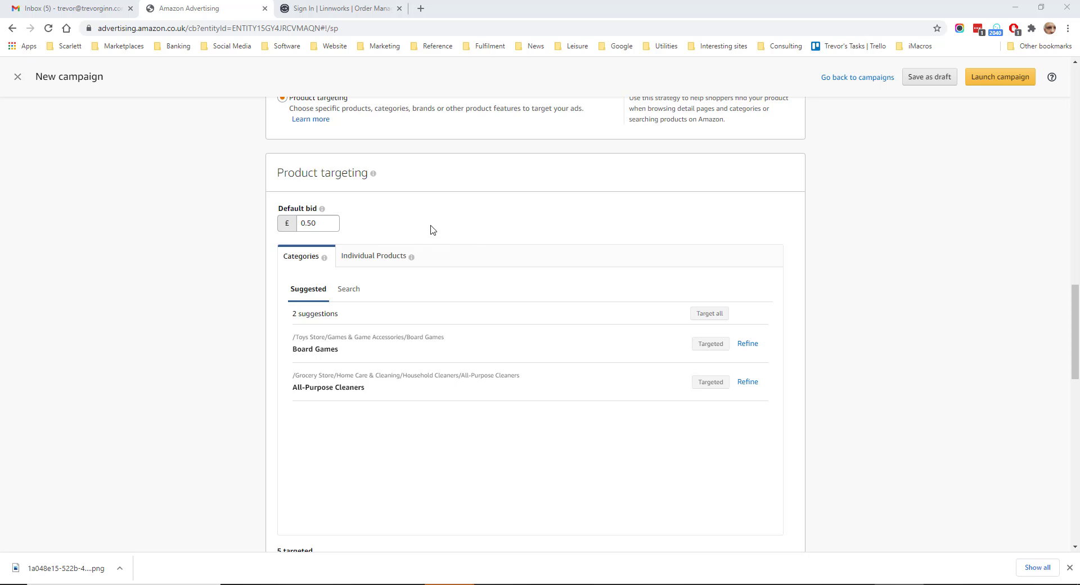
- Target the suggested individual products Orchard Toys Shopping Trolley Shaped Floor Puzzle and The Cheeky Panda Natural Bamboo Toilet Tissue
click(363, 259)
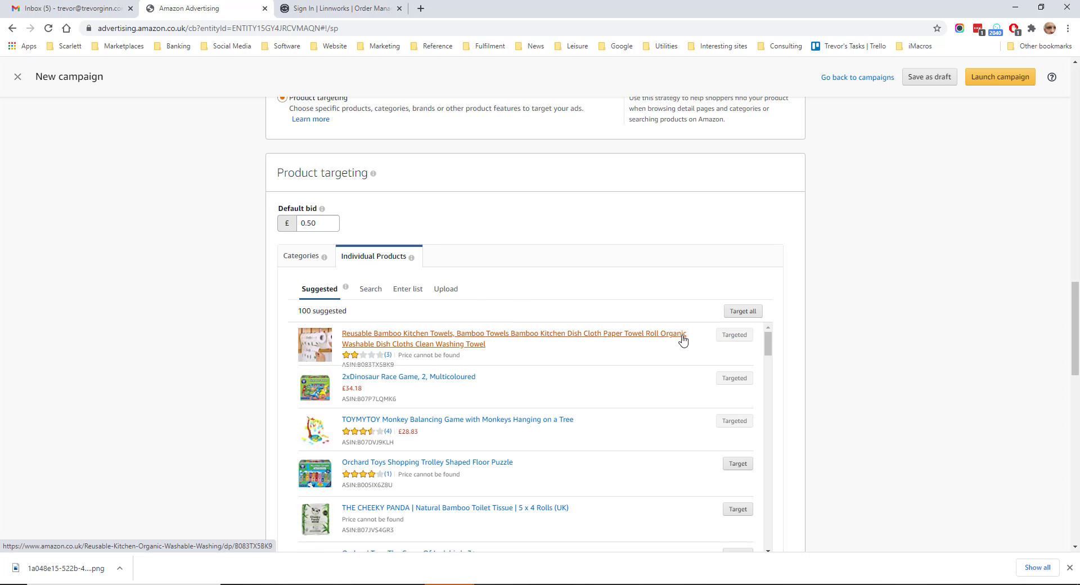
click(737, 464)
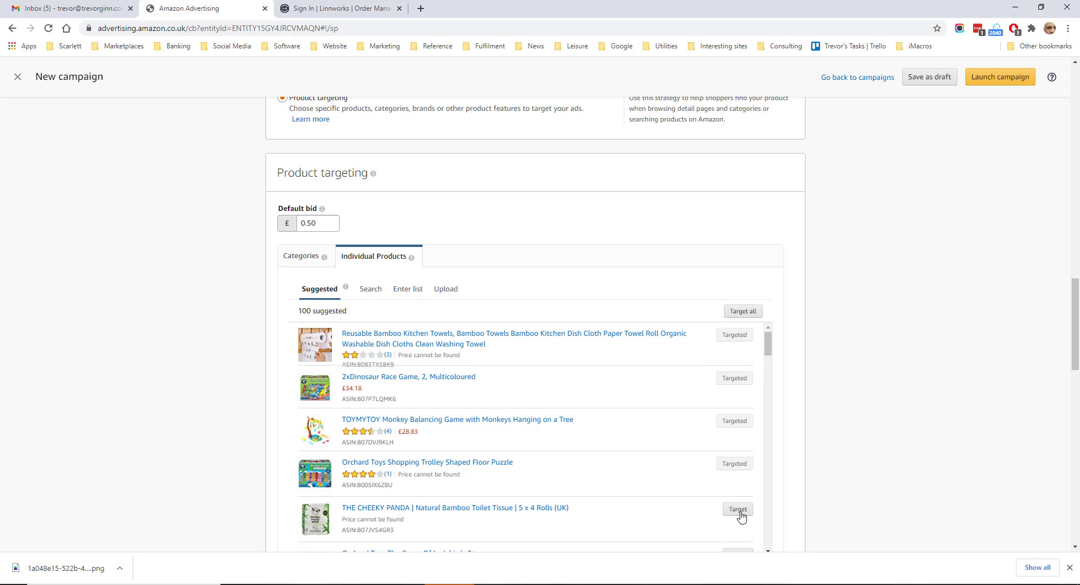
click(739, 514)
- Set the bid for the targeted Cheeky Panda toilet tissue to £0.40
scroll(803, 474, down, 6)
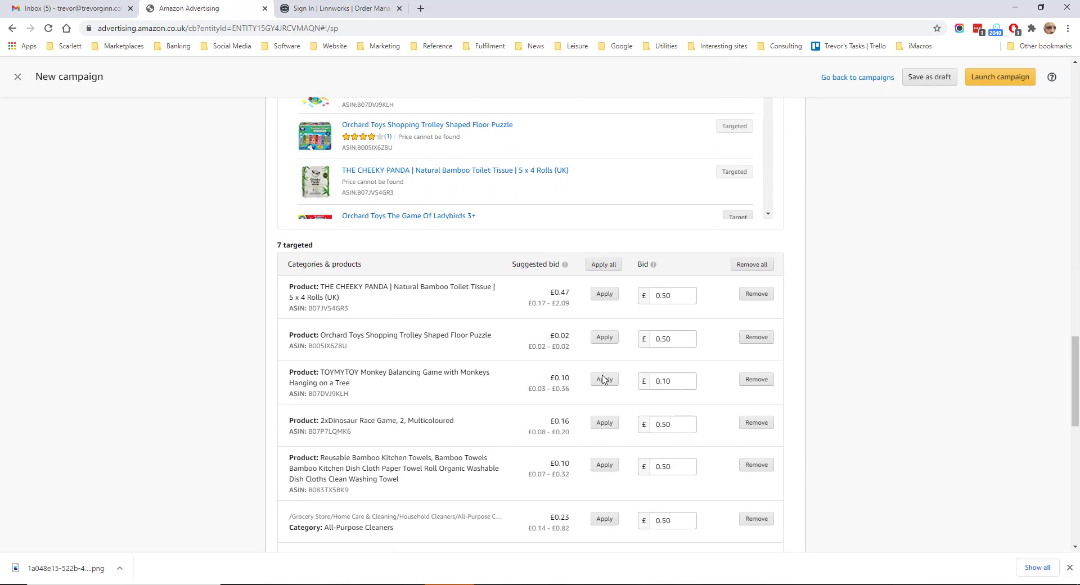
click(603, 295)
double_click(681, 296)
text(0.)
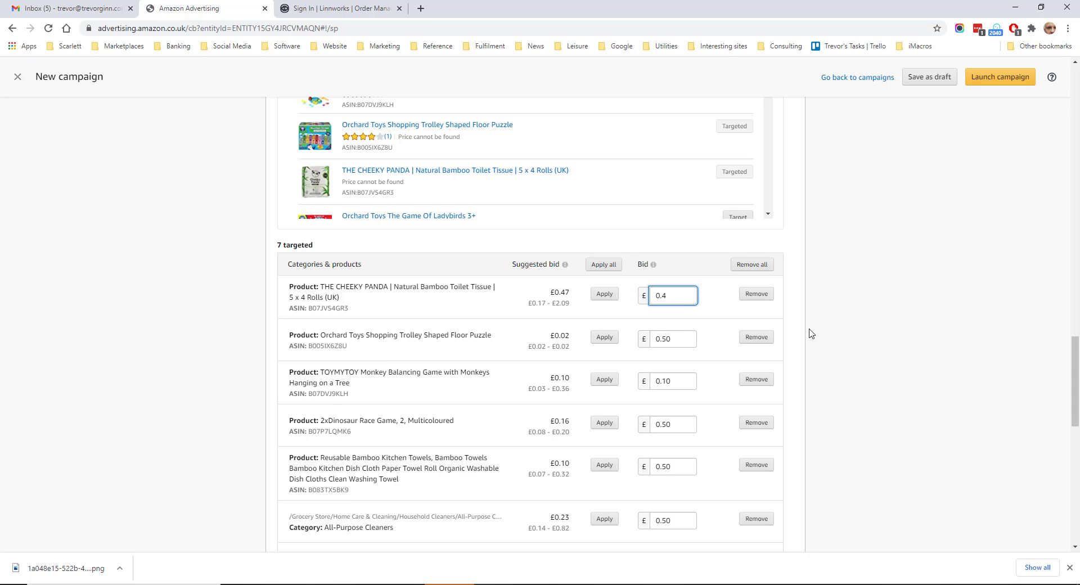
scroll(446, 319, down, 3)
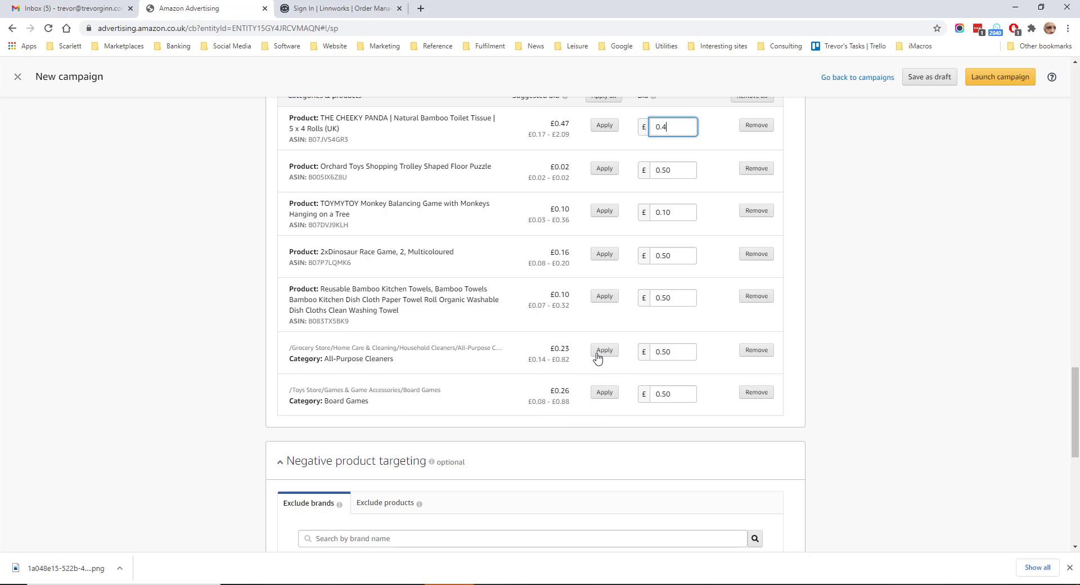
- Examine the brand, age range and other refinement options for the Board Games category, and cancel without refining it
scroll(550, 381, up, 8)
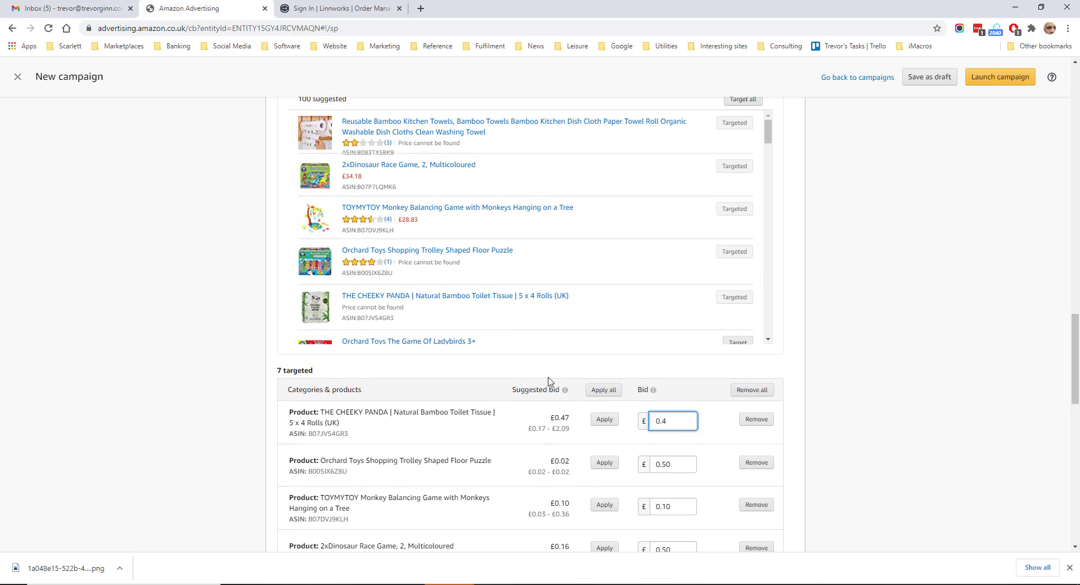
scroll(550, 382, up, 2)
click(303, 312)
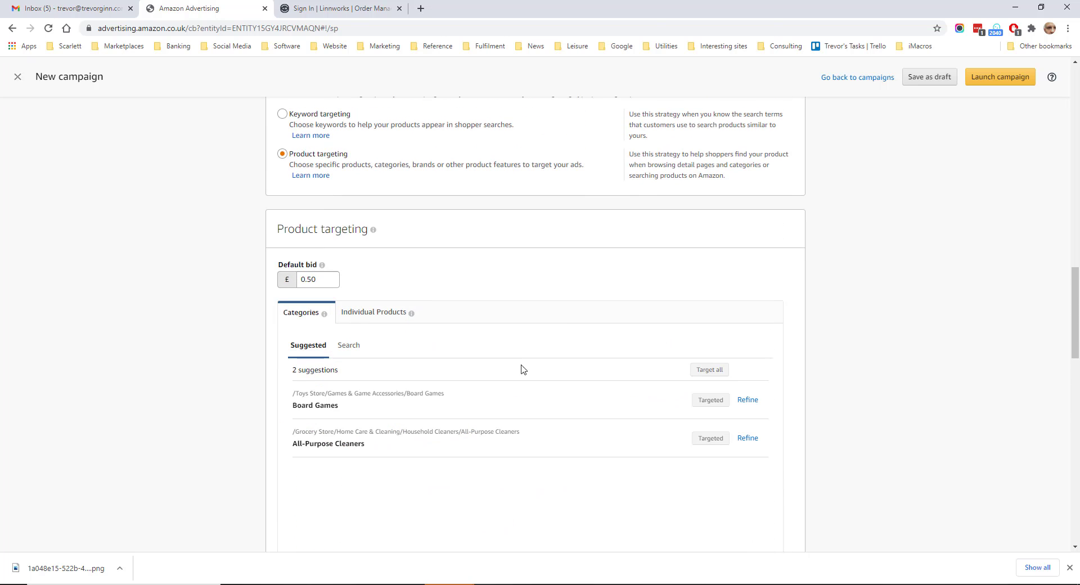
click(750, 401)
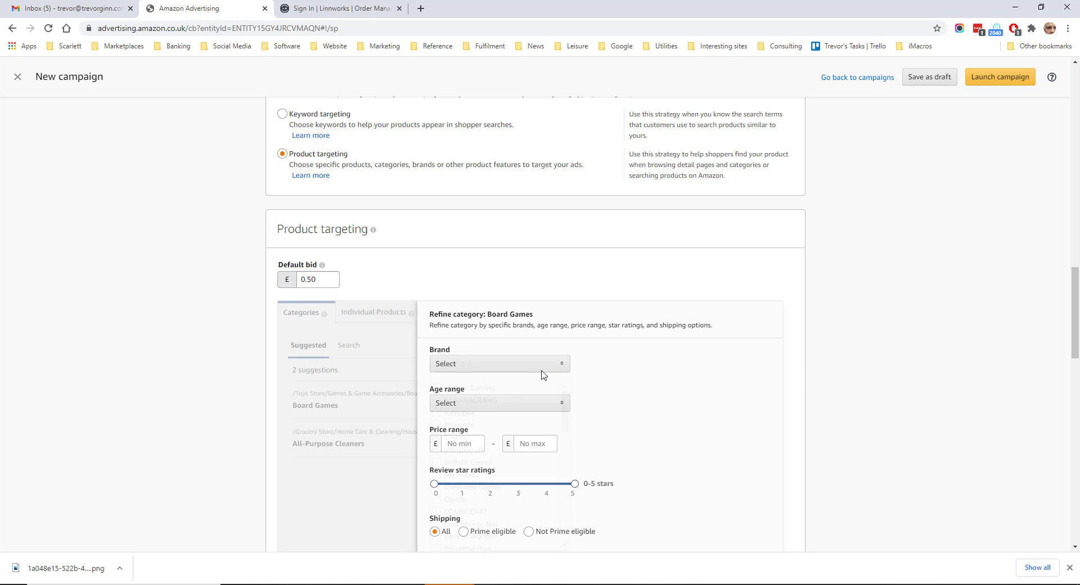
click(537, 364)
click(647, 406)
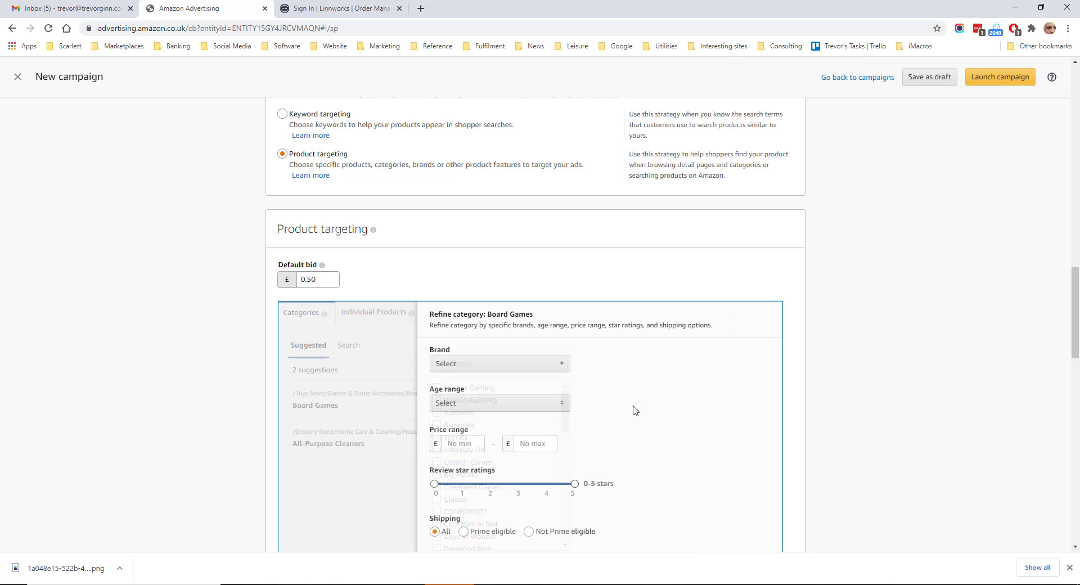
click(518, 402)
scroll(602, 405, down, 2)
click(596, 394)
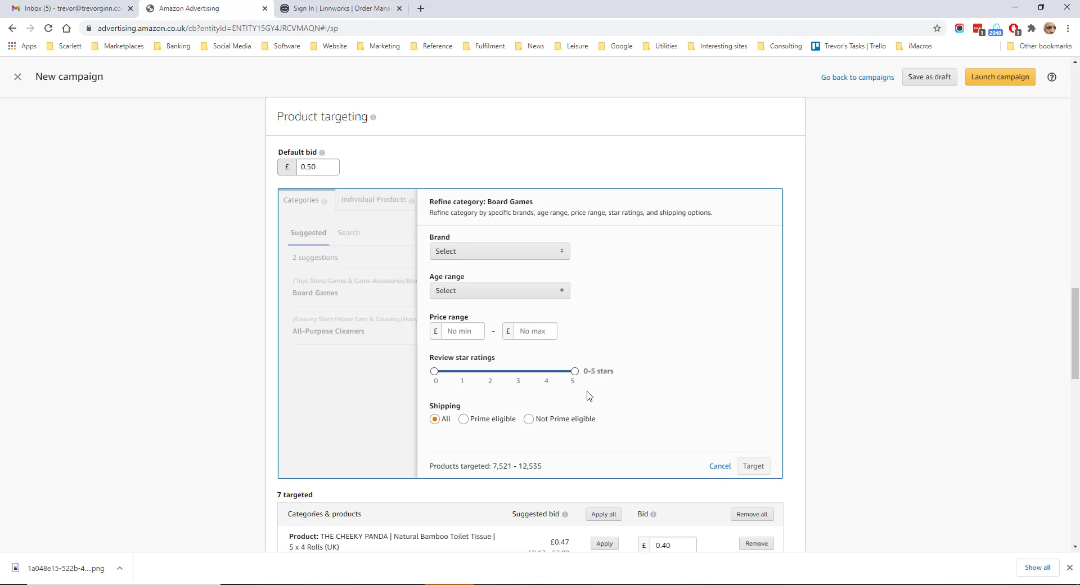
click(720, 465)
- Search the negative targeting brands for "apple" and exclude both Apple entries and Apple Brand
scroll(831, 450, down, 10)
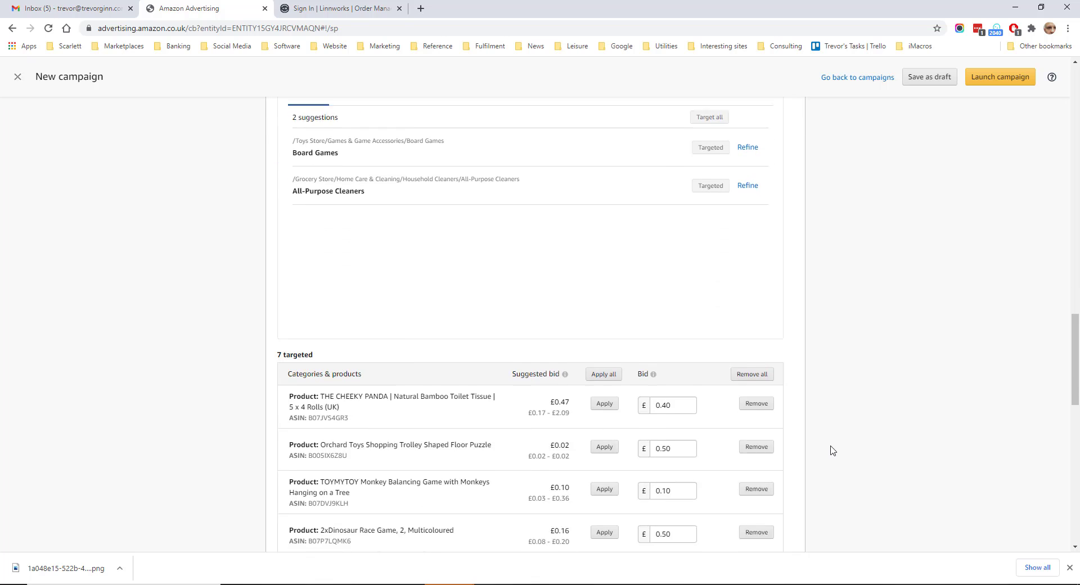
scroll(827, 450, down, 3)
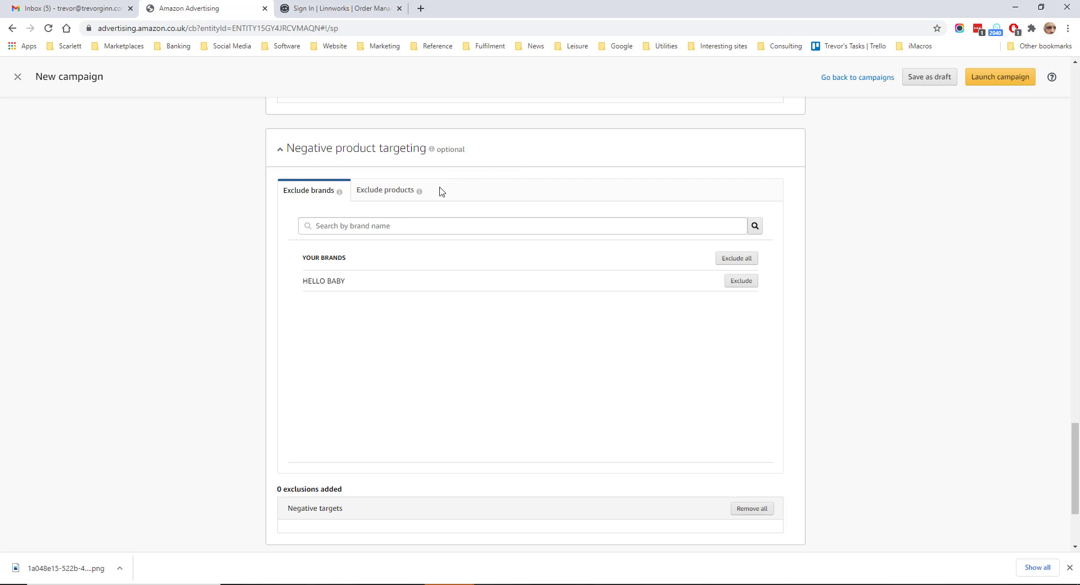
click(378, 227)
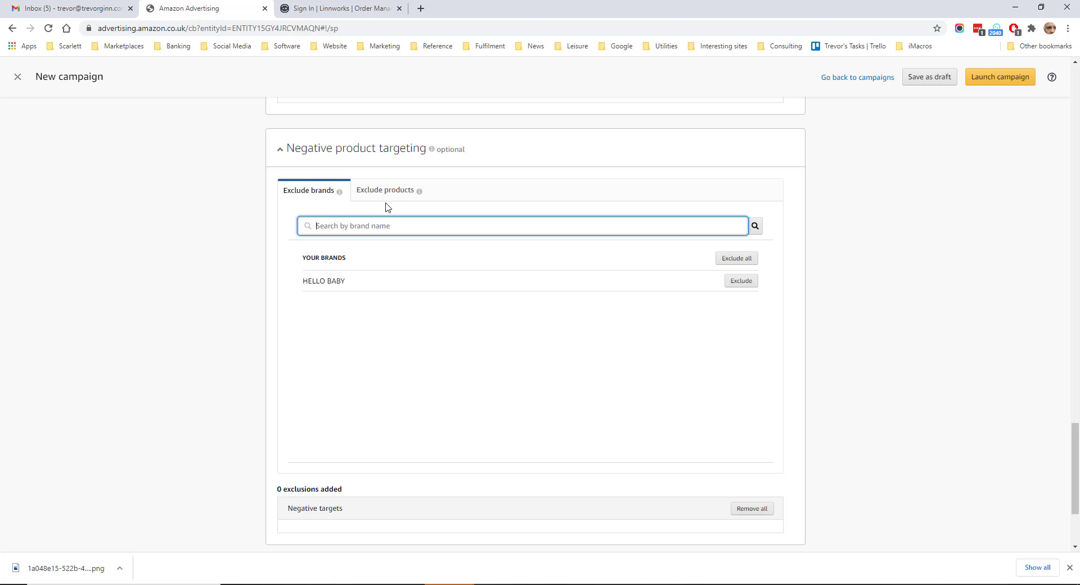
text(apple)
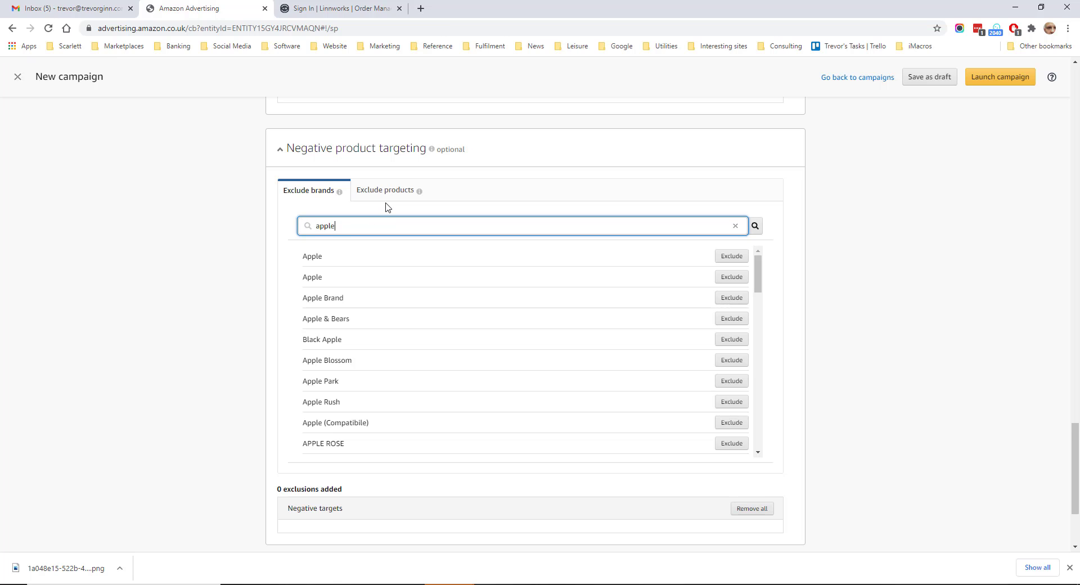
click(729, 257)
click(724, 282)
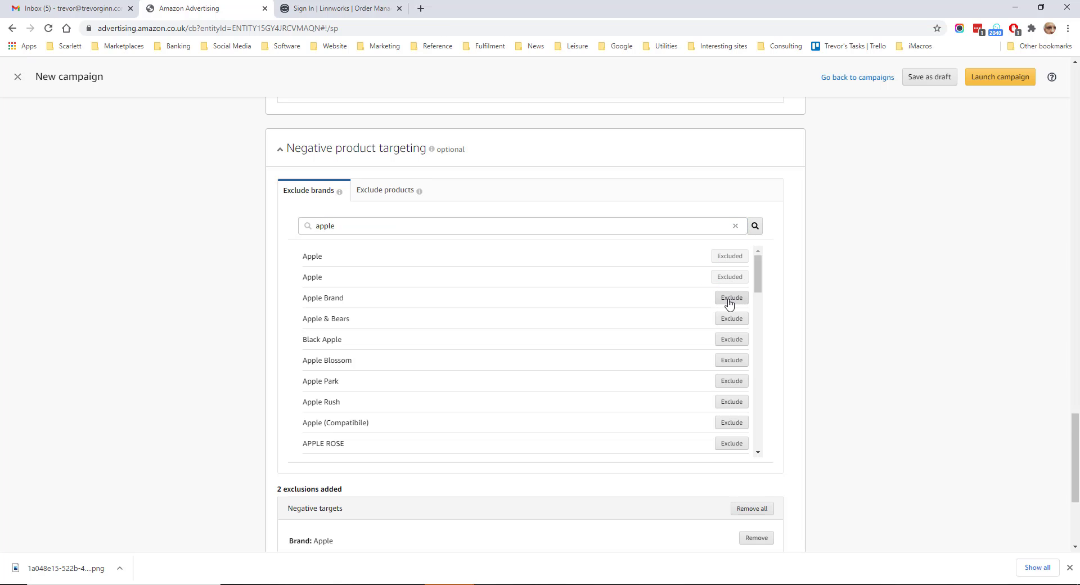
click(731, 299)
- Search the products to exclude for "iphone" and exclude the JETech screen protector, Willful smart watch and Aioneus charger cable
click(396, 192)
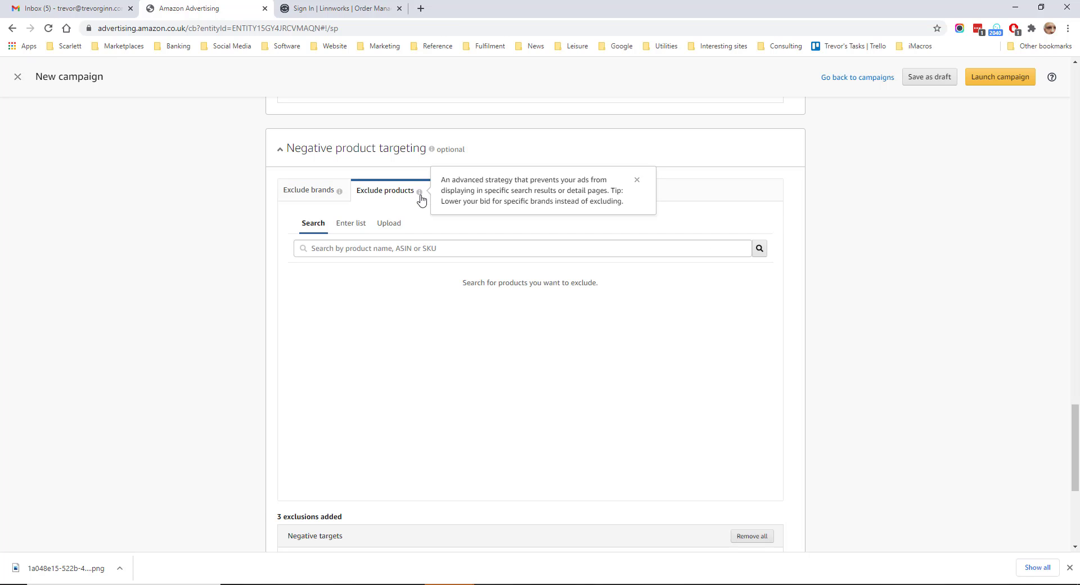
click(378, 242)
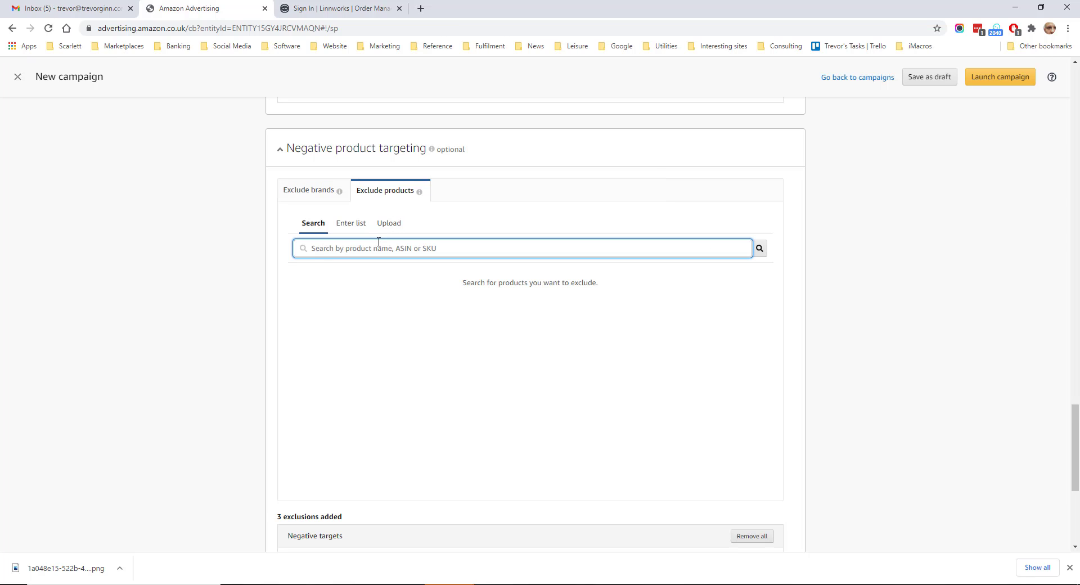
text(iphone)
key(Return)
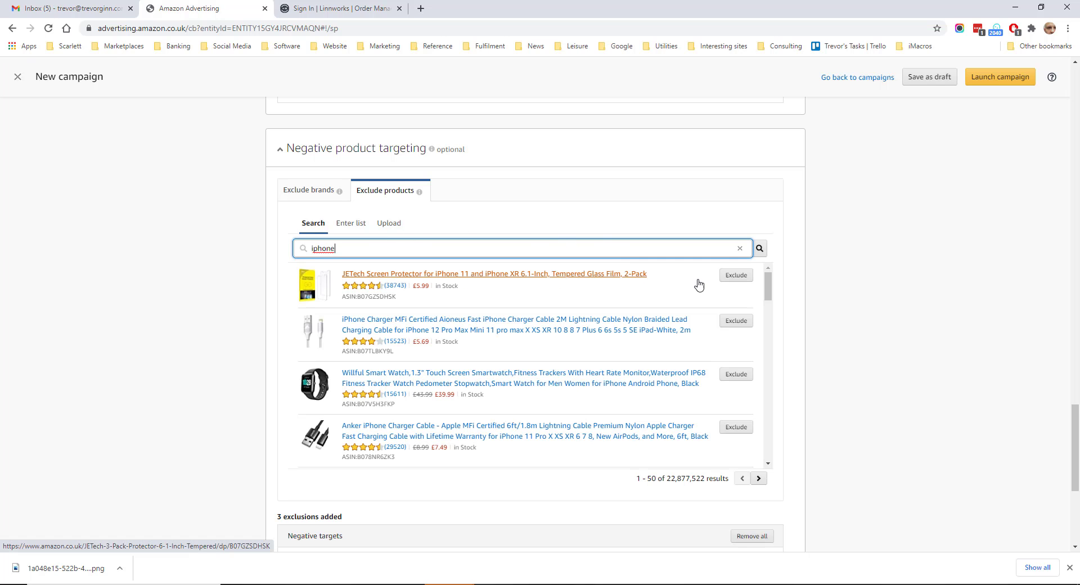
click(740, 275)
click(740, 375)
click(735, 321)
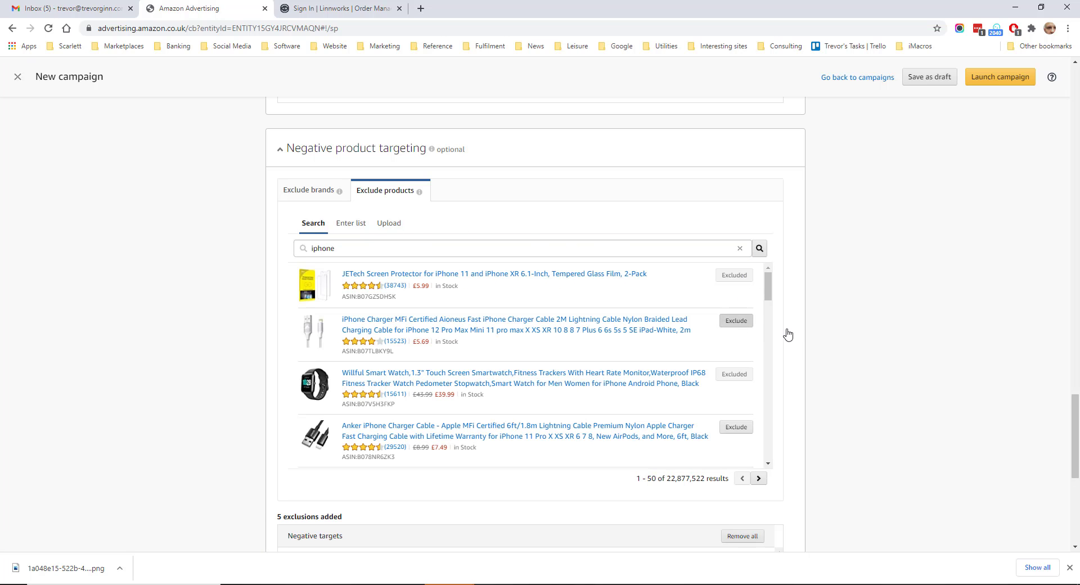
scroll(811, 345, down, 3)
scroll(787, 349, down, 2)
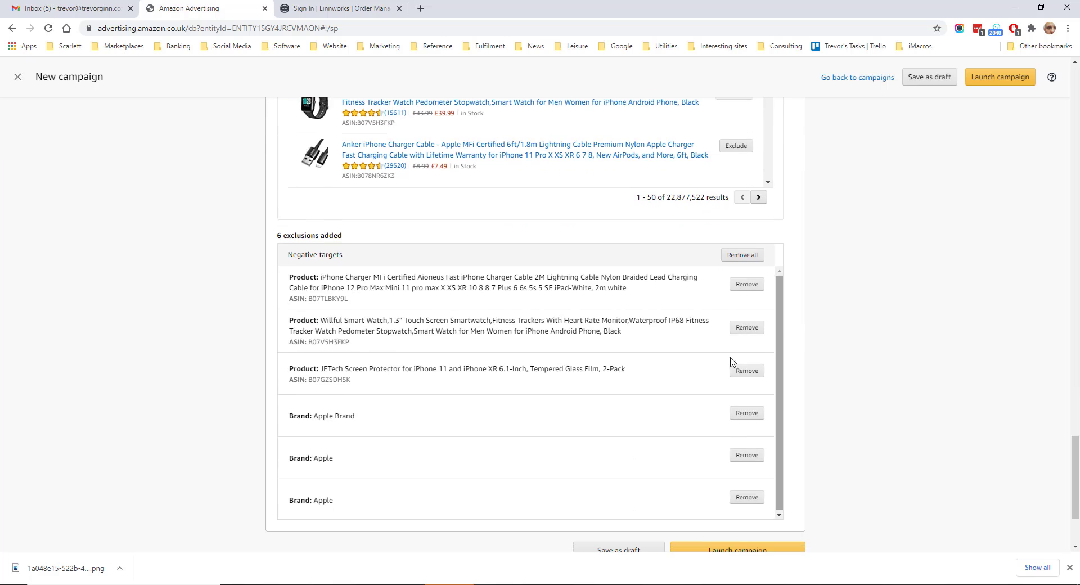
scroll(515, 410, down, 1)
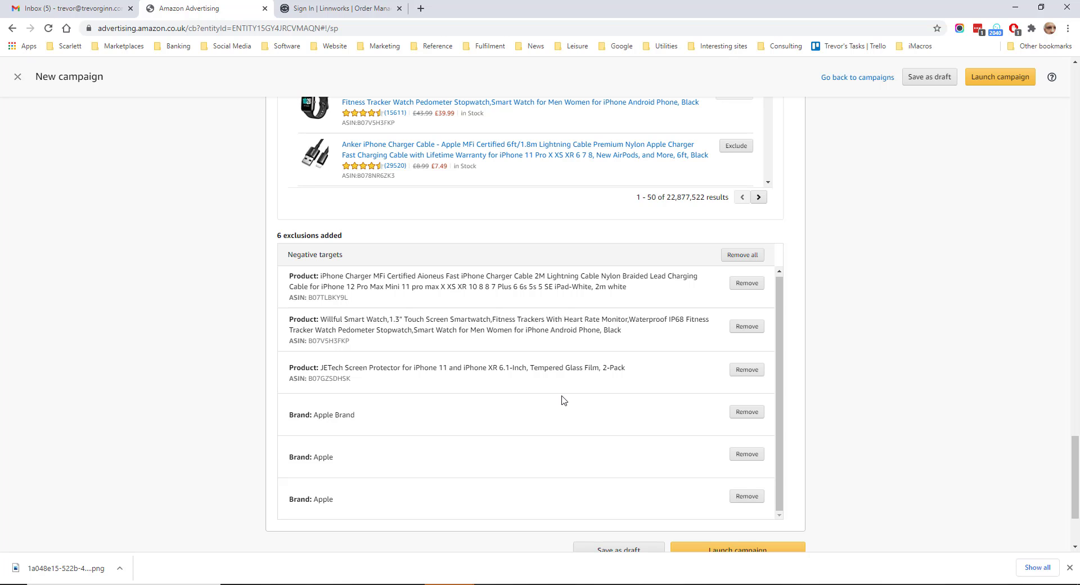
scroll(562, 401, down, 1)
scroll(202, 230, up, 15)
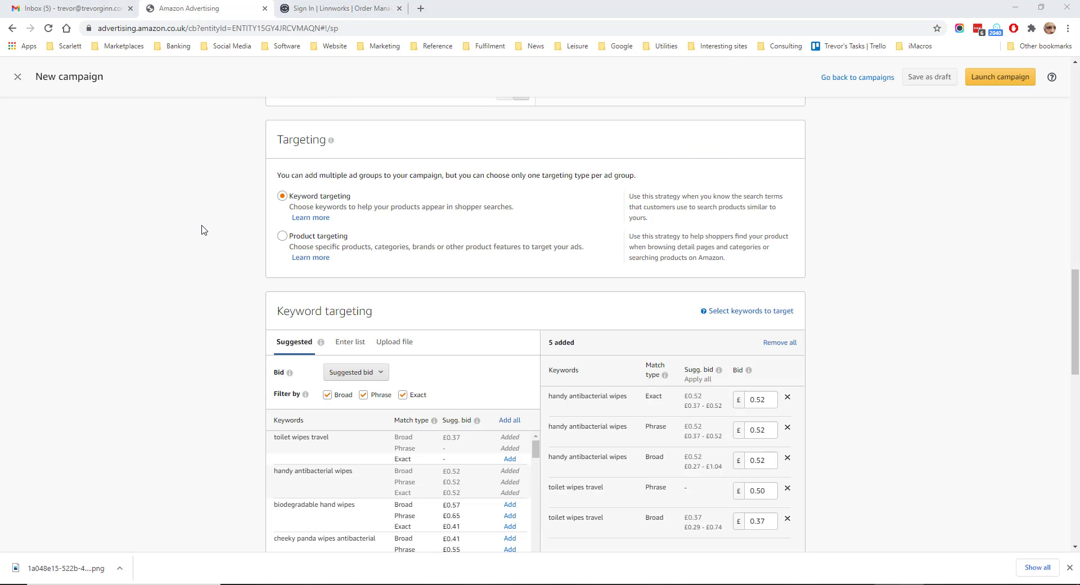
- Add the suggested keyword "biodegradable hand wipes" with broad and exact match at the suggested bids
click(319, 198)
scroll(225, 306, down, 1)
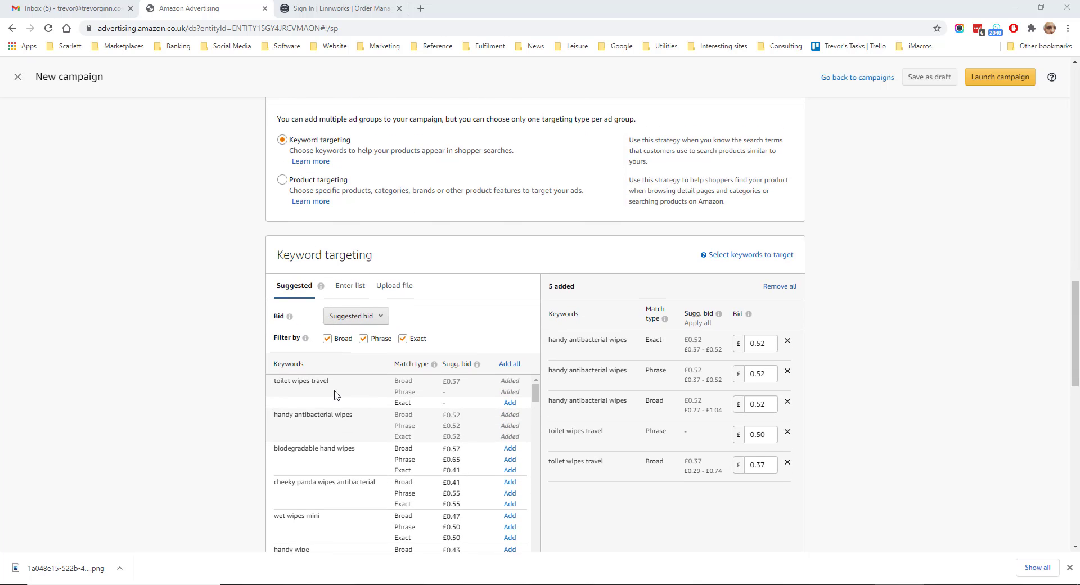
scroll(500, 390, up, 6)
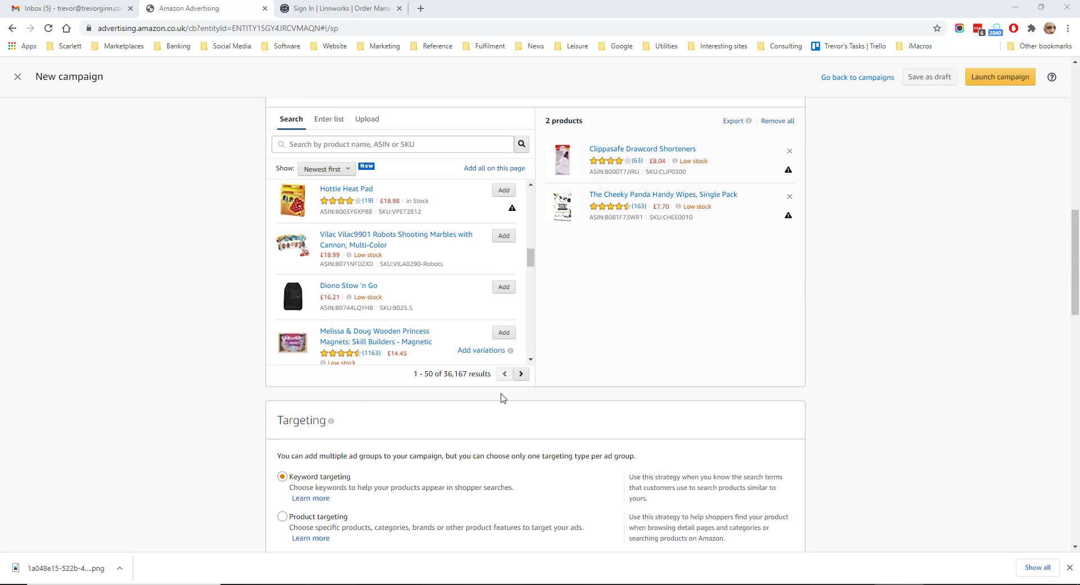
scroll(561, 350, down, 9)
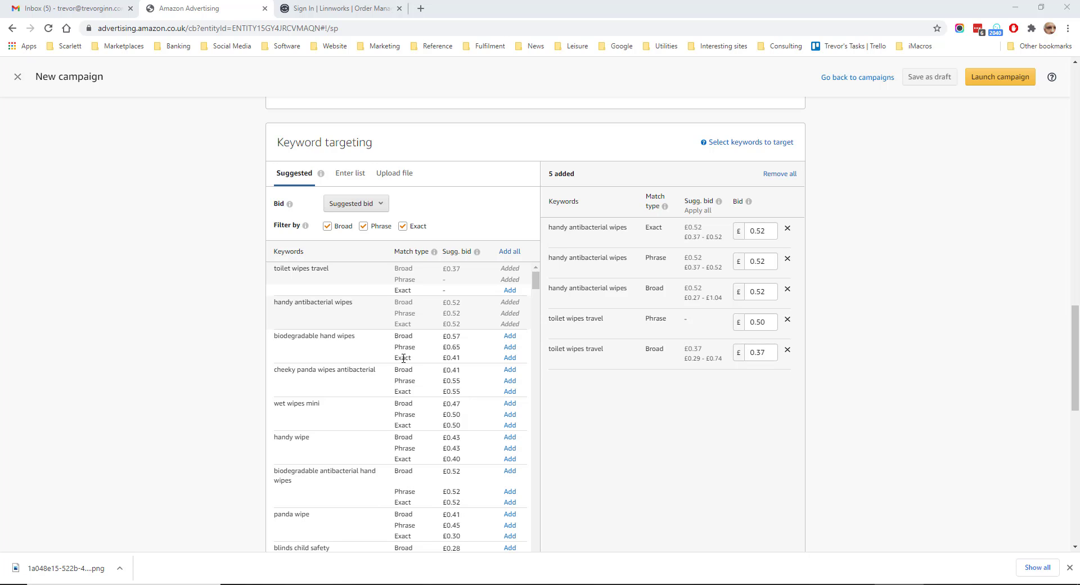
click(509, 336)
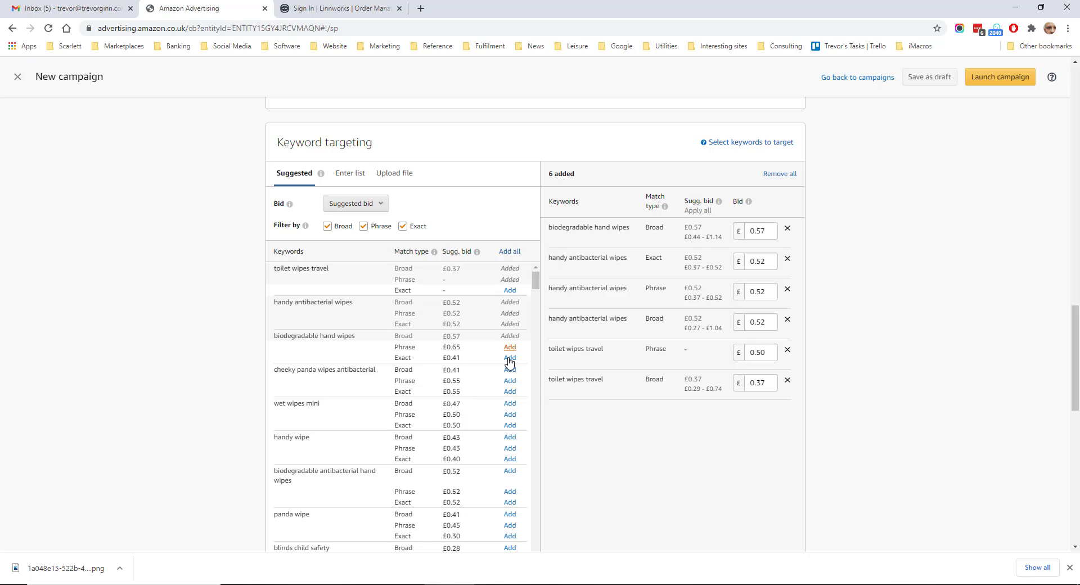
click(510, 358)
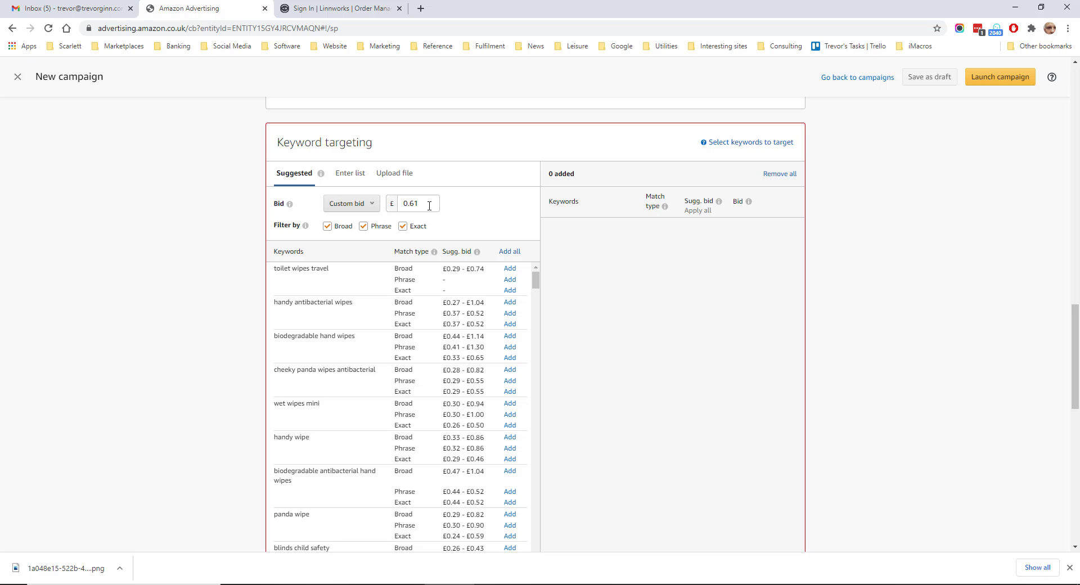
- Set the custom bid for the suggested keywords to £0.61
drag(429, 205, 387, 206)
text(0.61)
- Switch the keyword bid to the default bid and add "toilet wipes travel" with broad, phrase and exact match
click(340, 206)
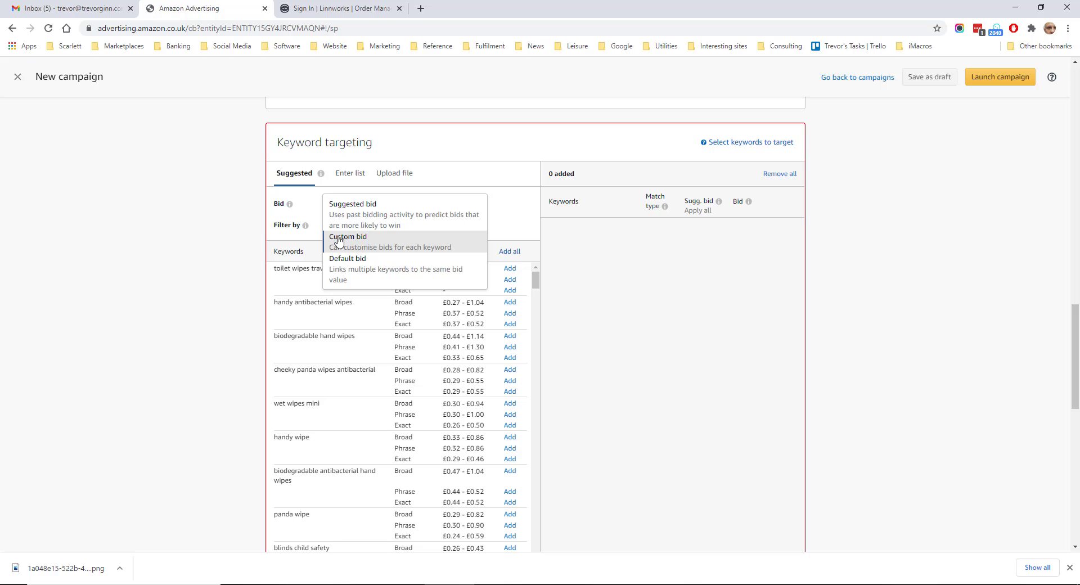
click(347, 259)
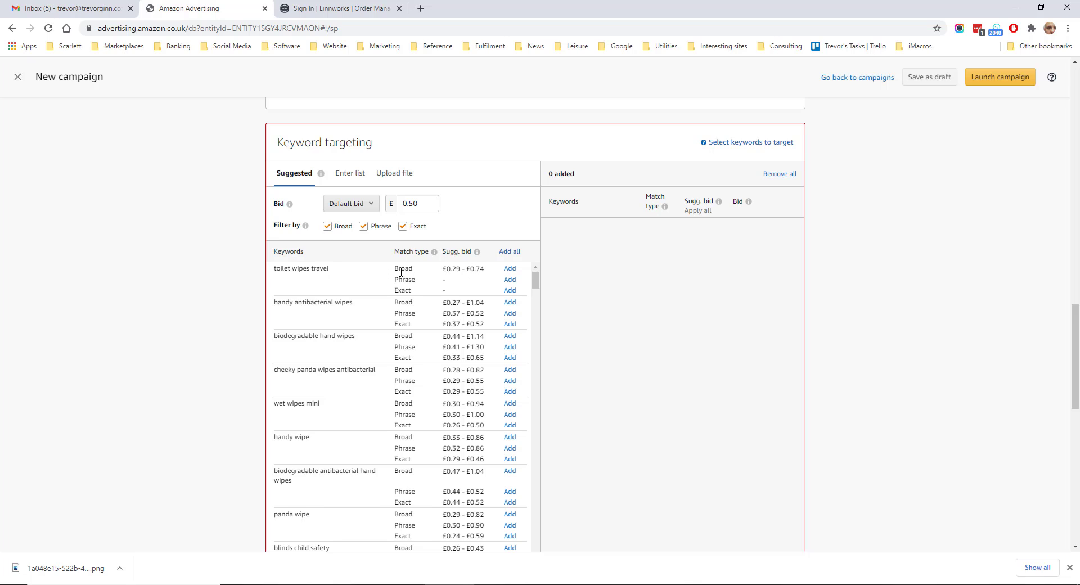
click(510, 269)
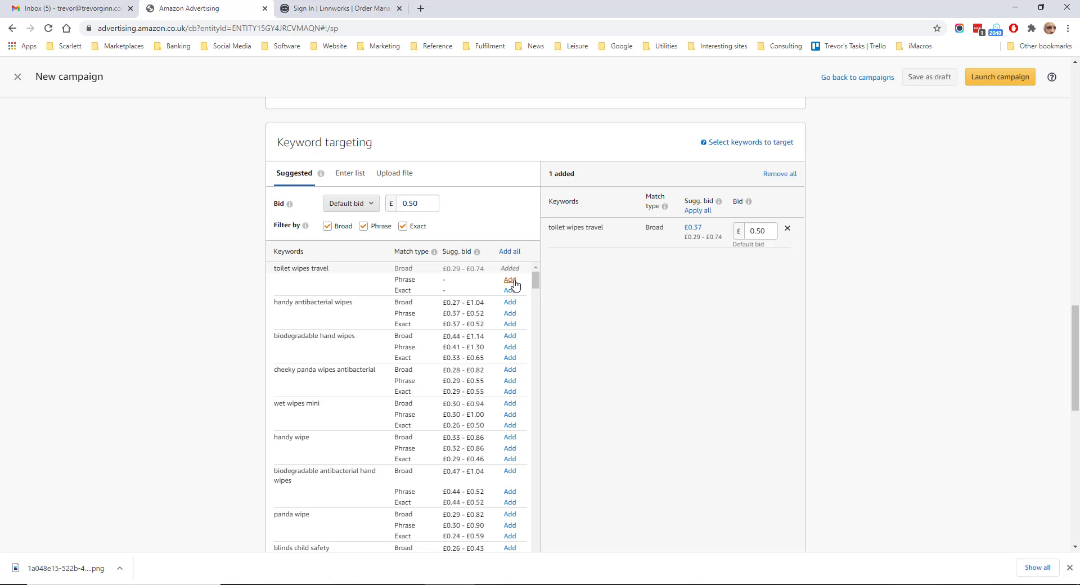
click(509, 280)
click(510, 290)
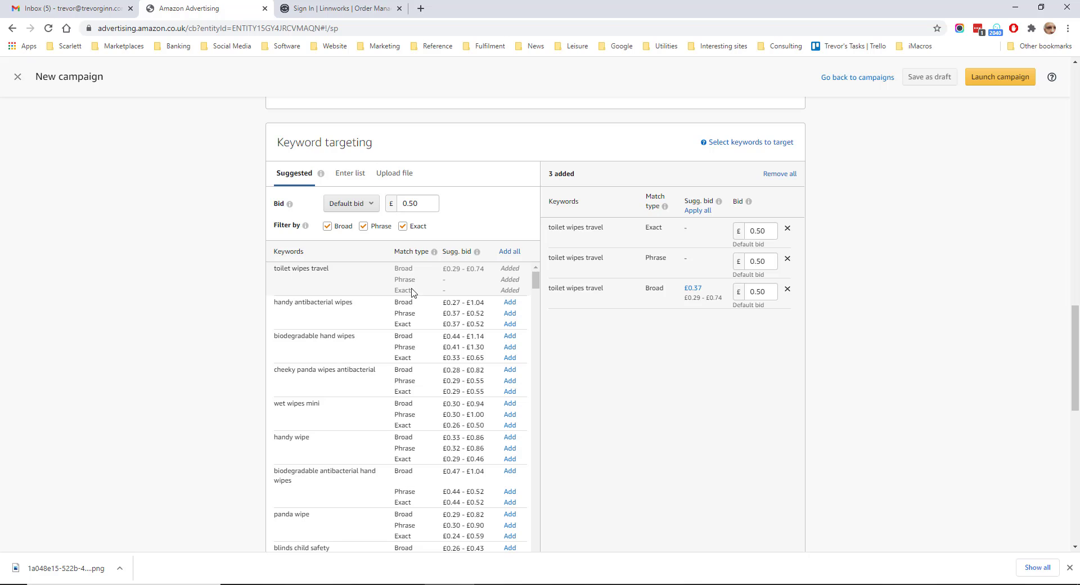
- Add "iphone" as a manually entered keyword with broad, phrase and exact match at the default bid
click(362, 179)
click(320, 275)
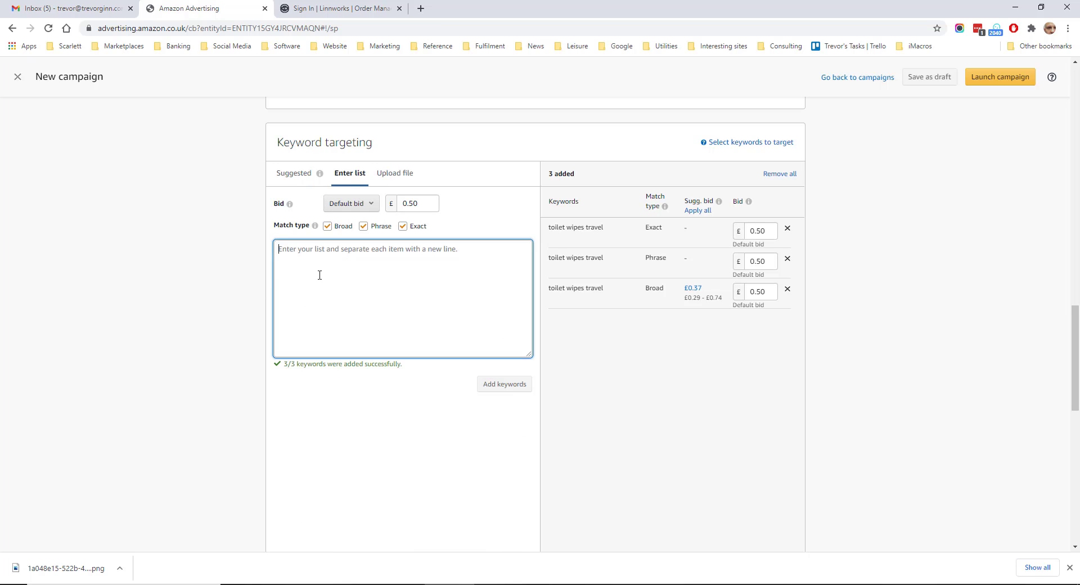
text(iphone)
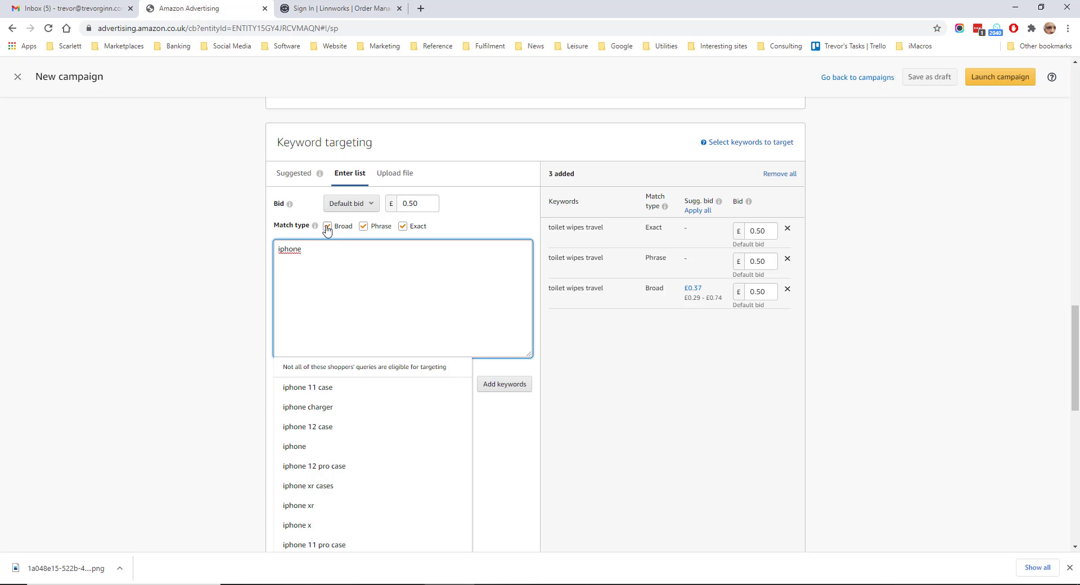
click(515, 388)
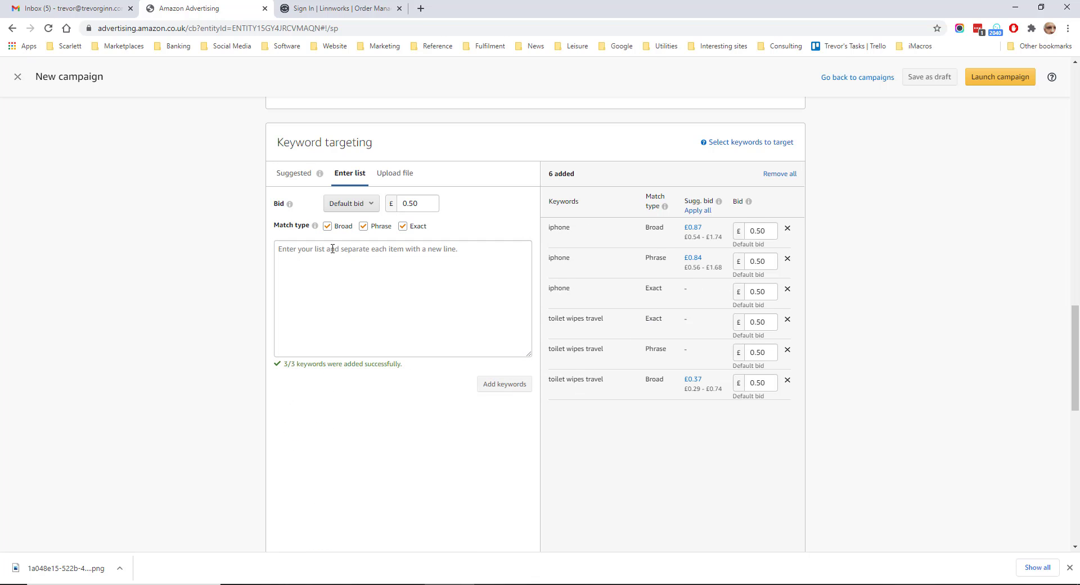
- Add the keyword "iphone 11 case" with only broad and phrase match, and apply the suggested £0.72 bid to the broad one
click(336, 255)
text(iphon)
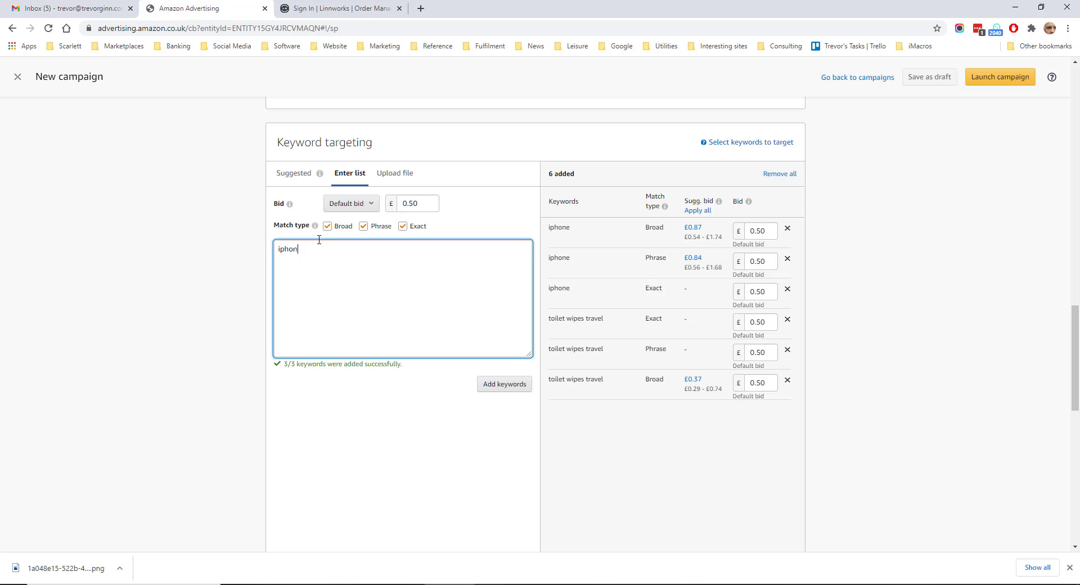
text(e)
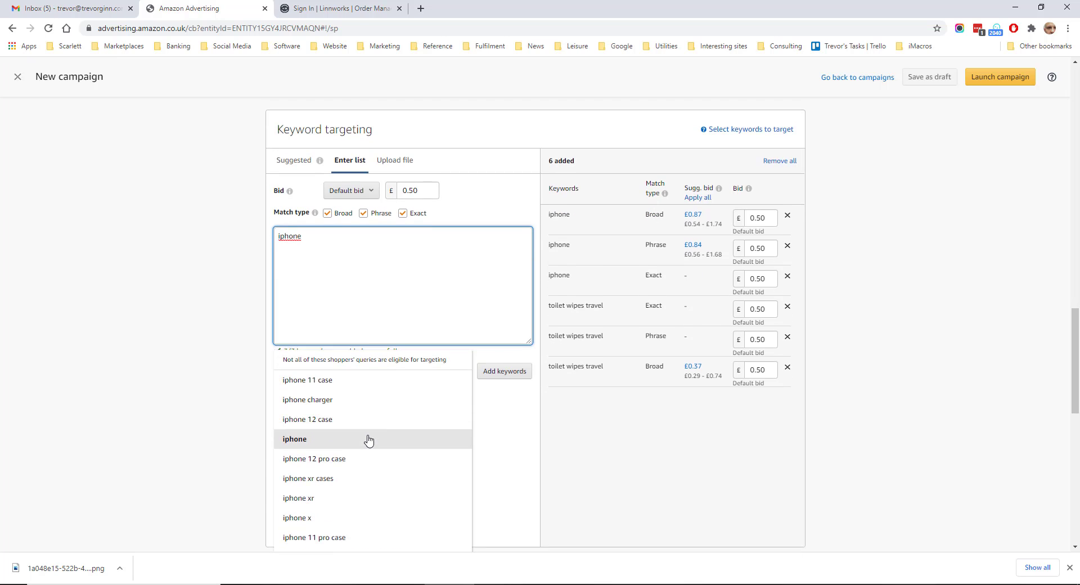
scroll(337, 315, down, 2)
click(330, 279)
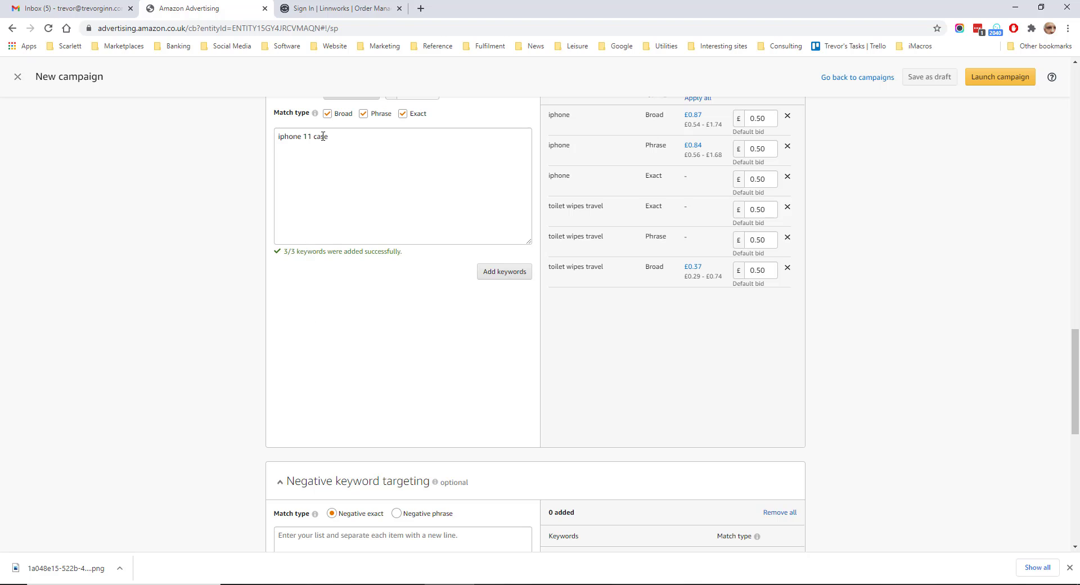
scroll(323, 237, up, 1)
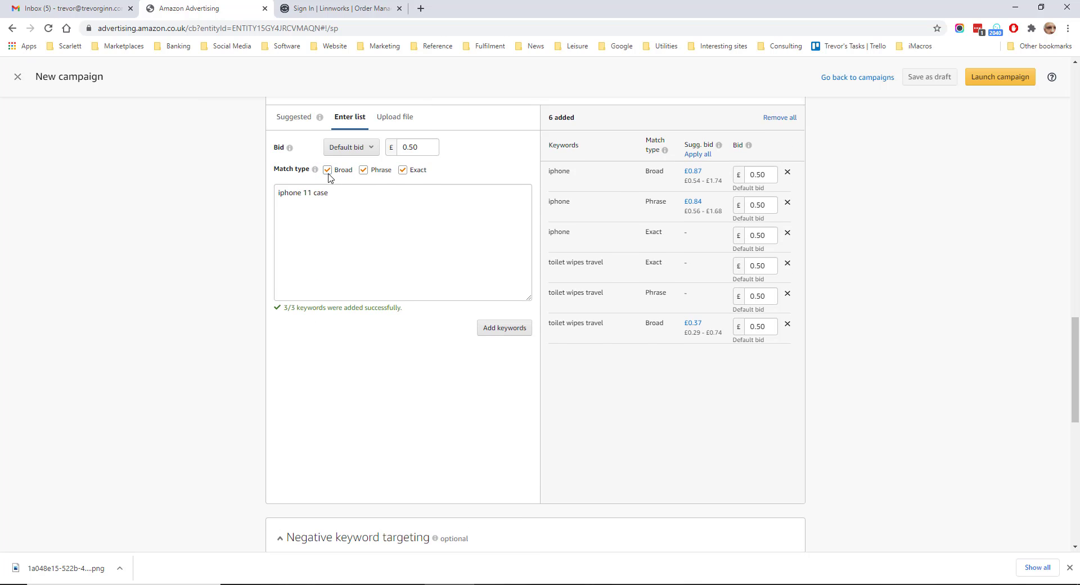
click(402, 170)
click(514, 332)
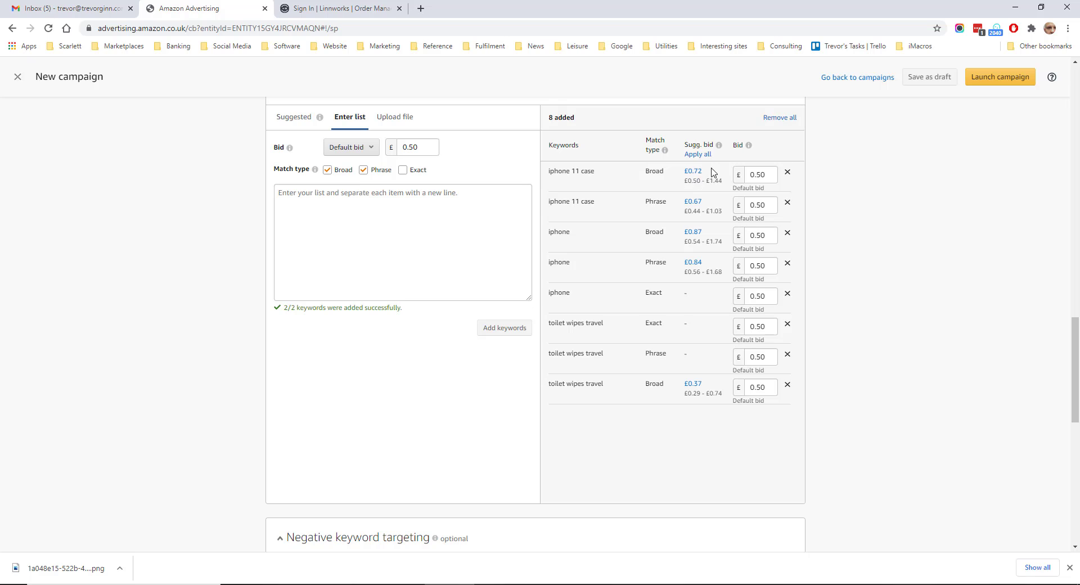
click(692, 173)
- Add "iphone" as a negative exact keyword
scroll(753, 505, down, 5)
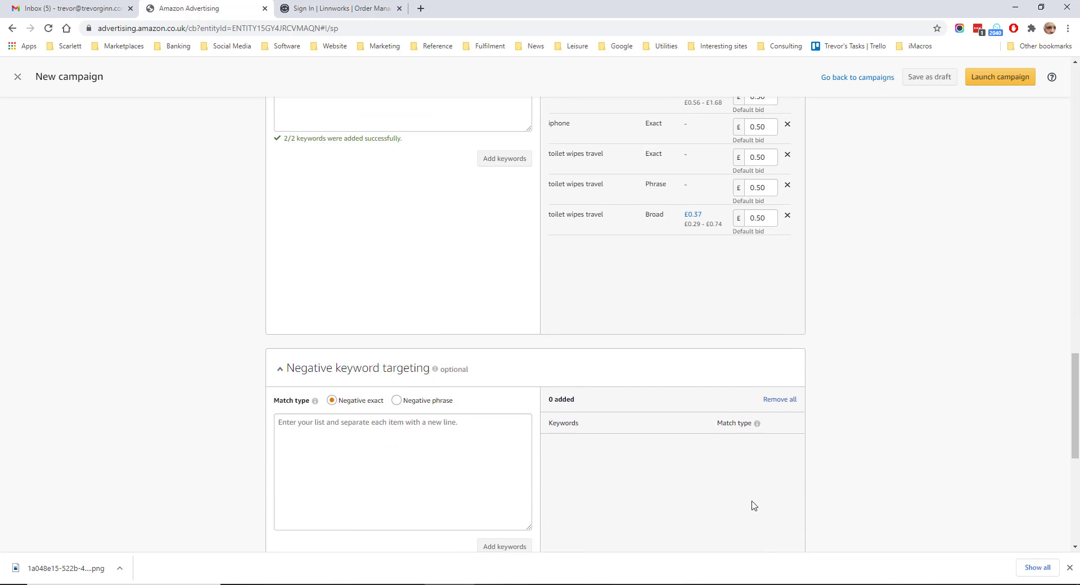
scroll(312, 256, down, 1)
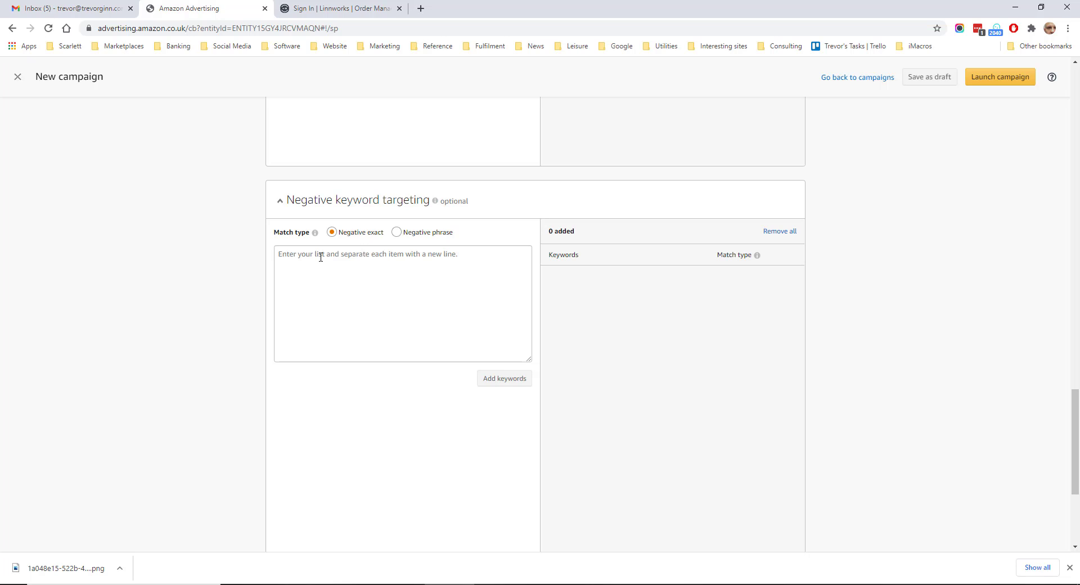
click(379, 264)
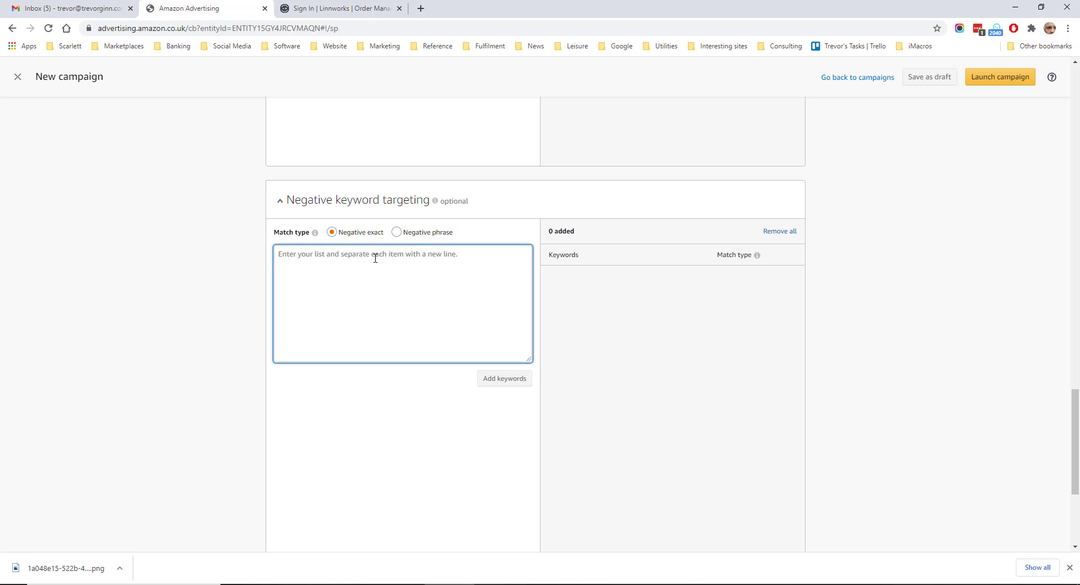
text(iphone)
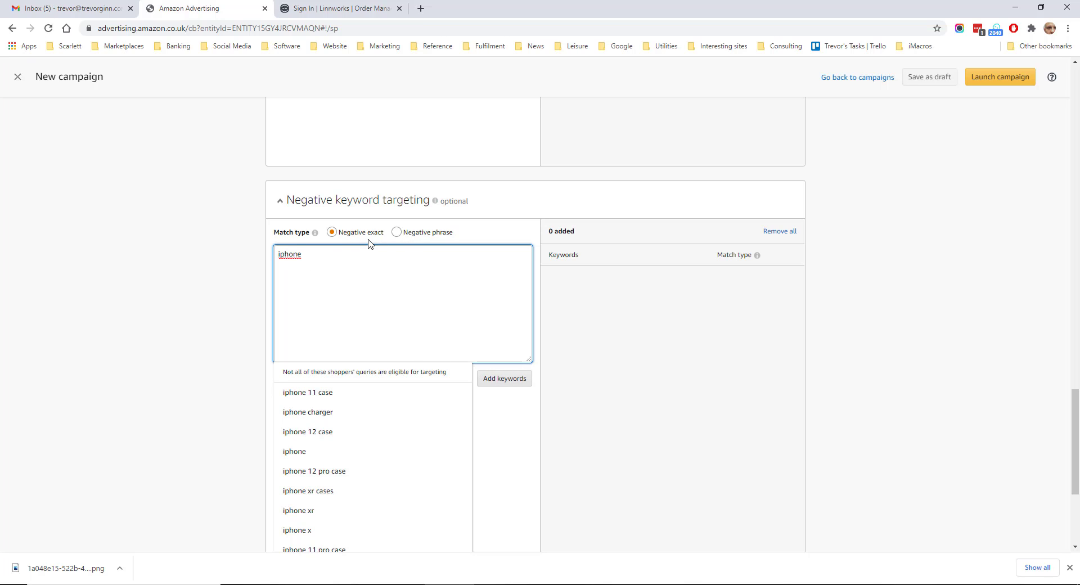
click(498, 382)
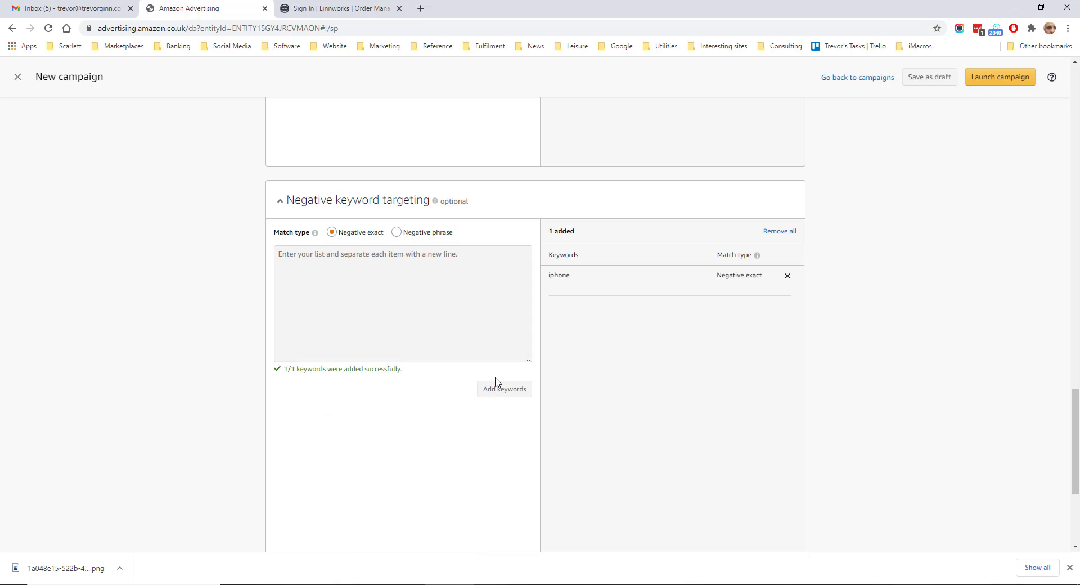
- Add "iphone case" as a negative phrase keyword
click(359, 293)
text(iphone case)
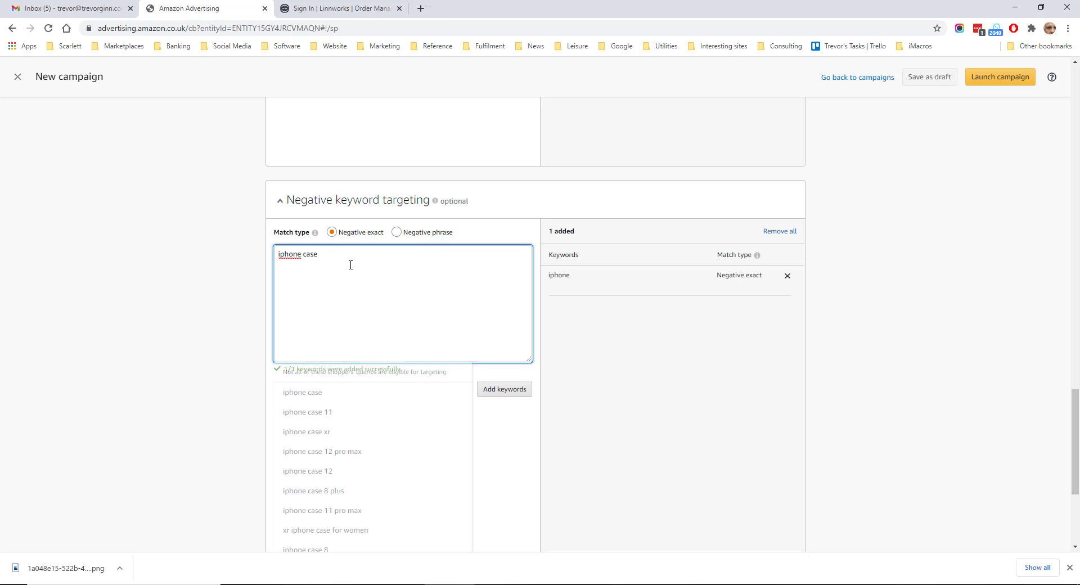
click(396, 231)
click(489, 395)
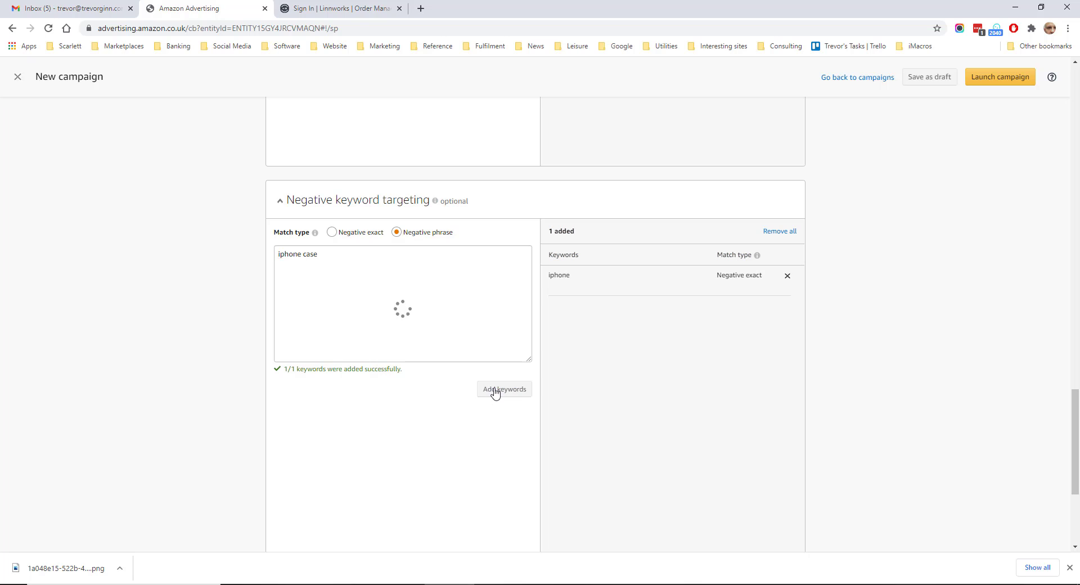
- Launch the manual campaign with its keyword and negative keyword targeting
scroll(731, 404, down, 3)
scroll(737, 413, down, 2)
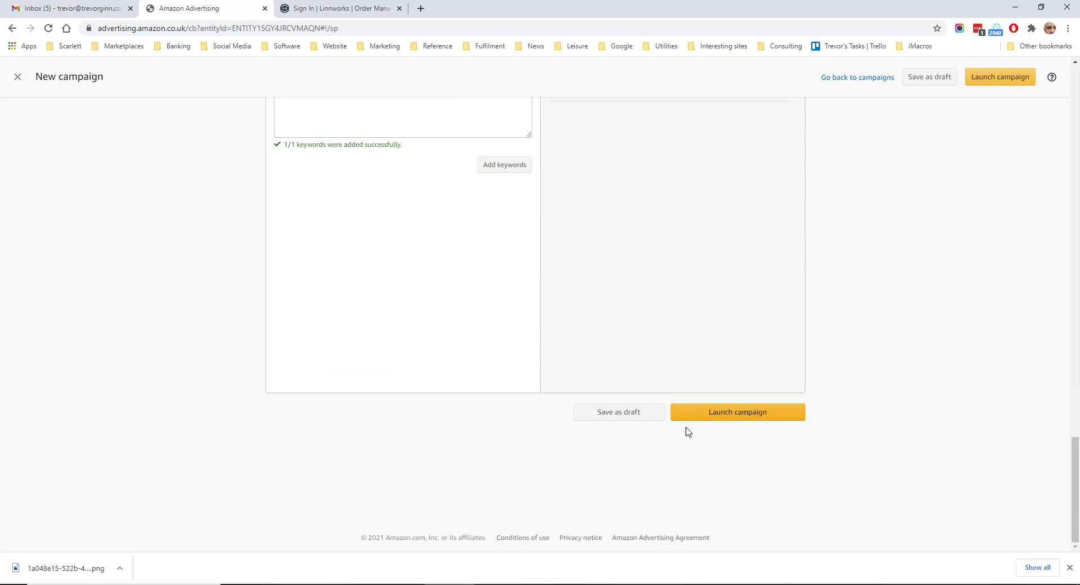
click(752, 415)
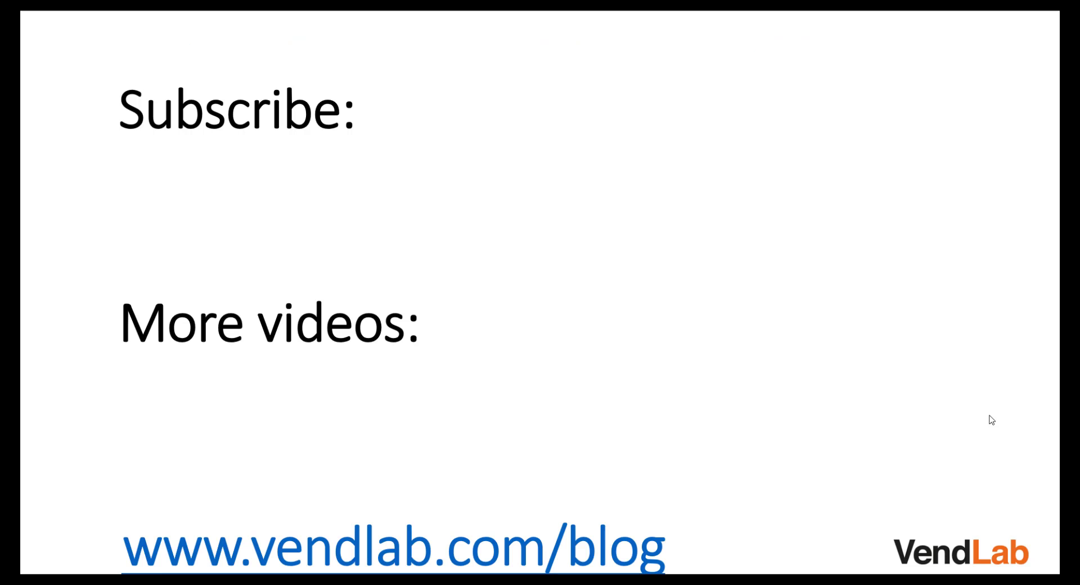